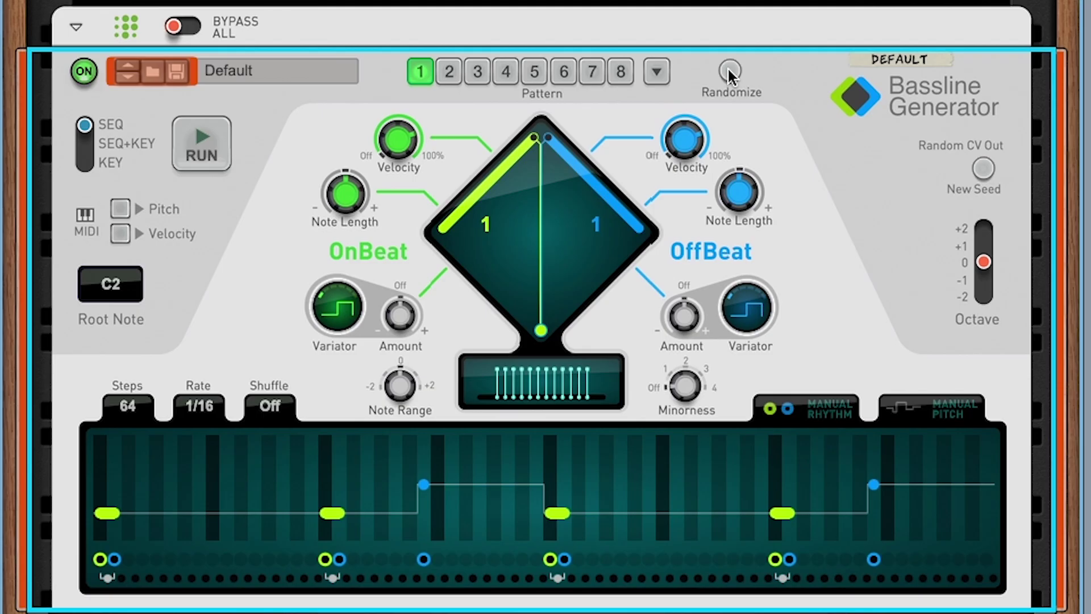
- Randomize the bassline pattern, run it to audition the result, and randomize it again
click(728, 69)
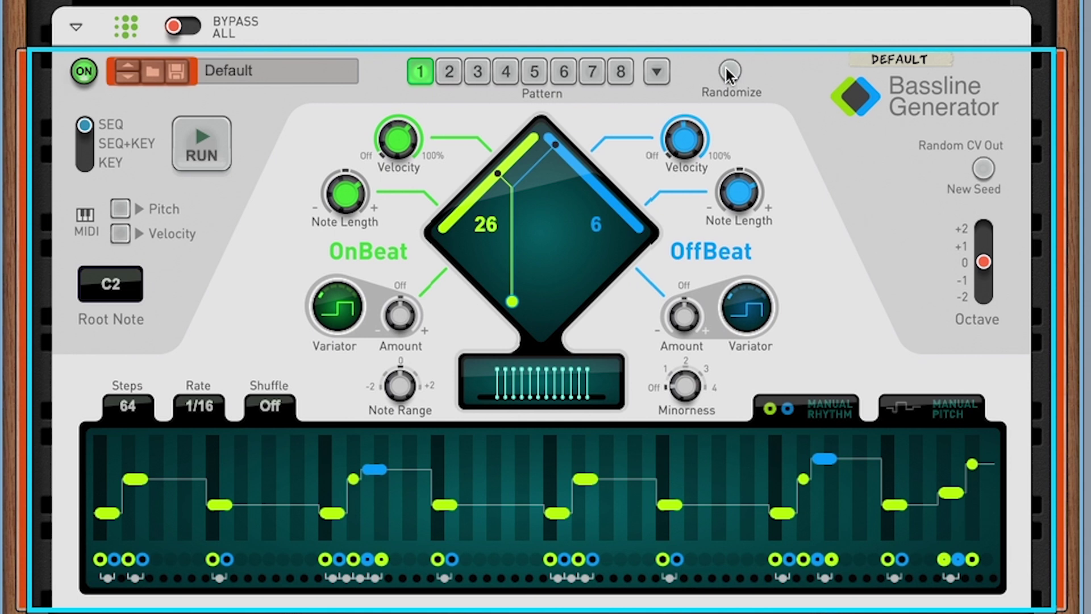
click(220, 156)
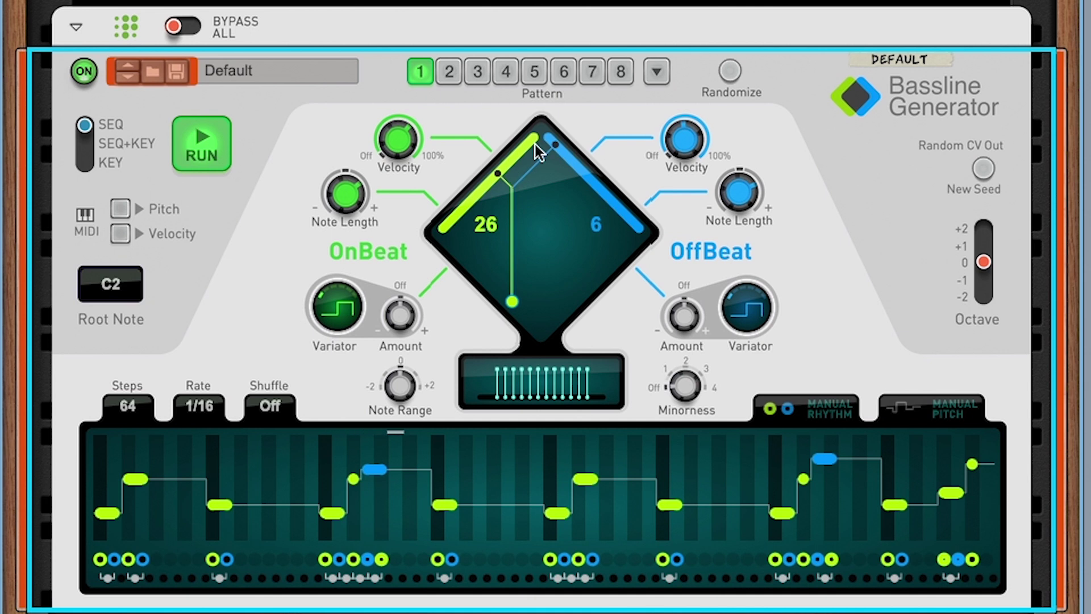
click(732, 68)
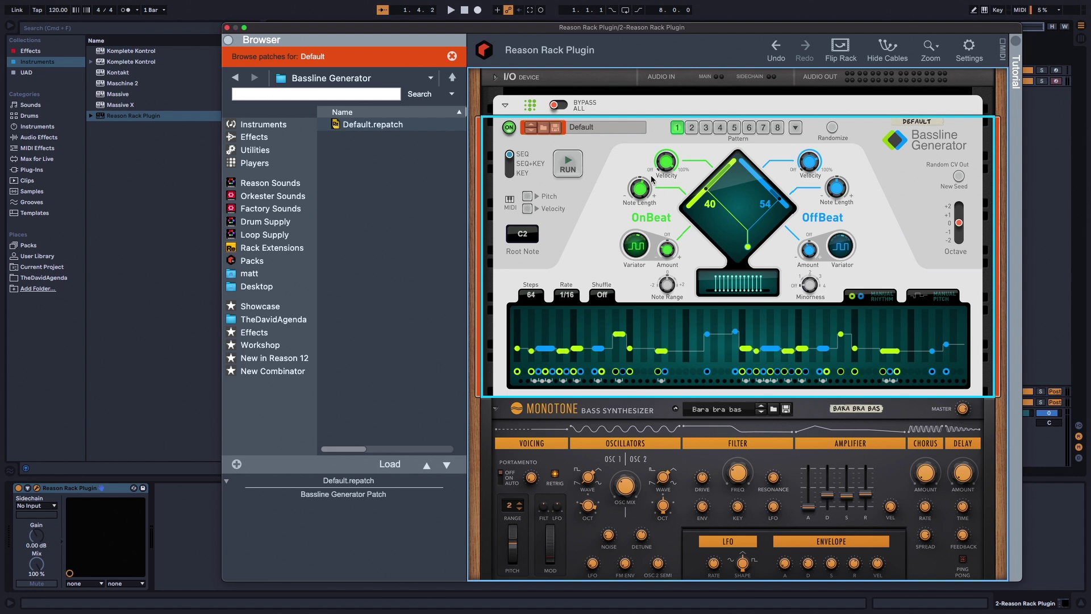
- Adjust the OnBeat note length through shorter and longer settings
mouse_move(658, 172)
drag(742, 215, 562, 334)
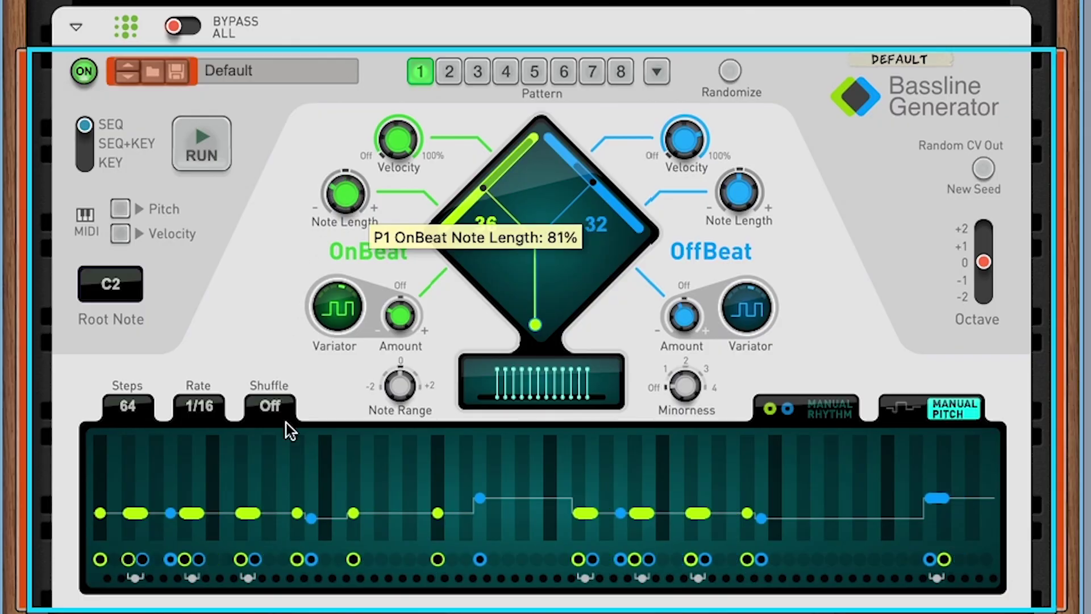
drag(287, 423, 313, 255)
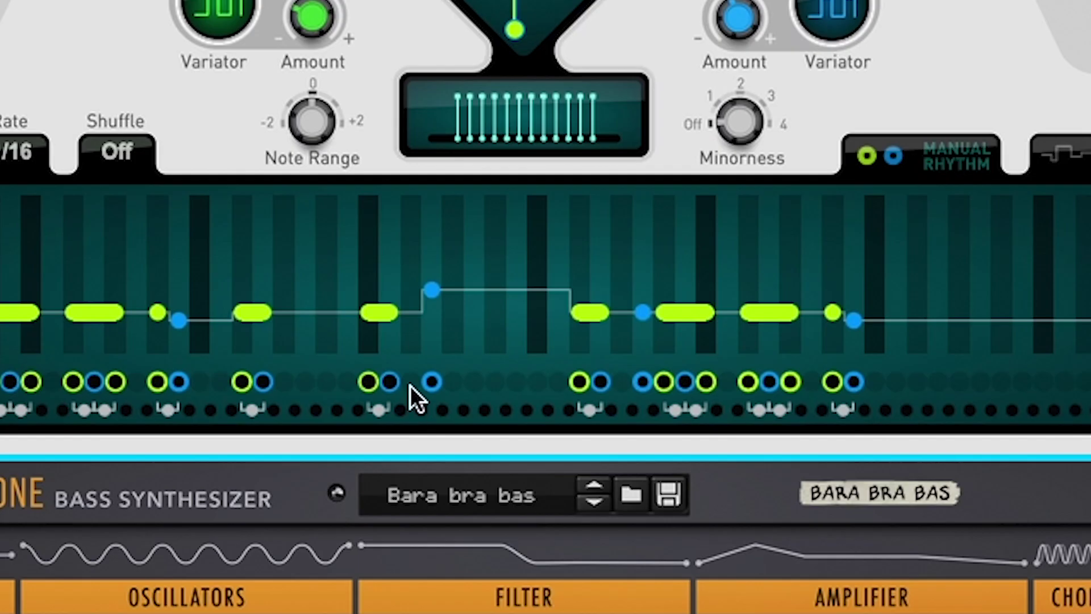
- Manually add an OnBeat note just before the raised OffBeat note, and switch off Manual Pitch and Manual Rhythm
click(467, 559)
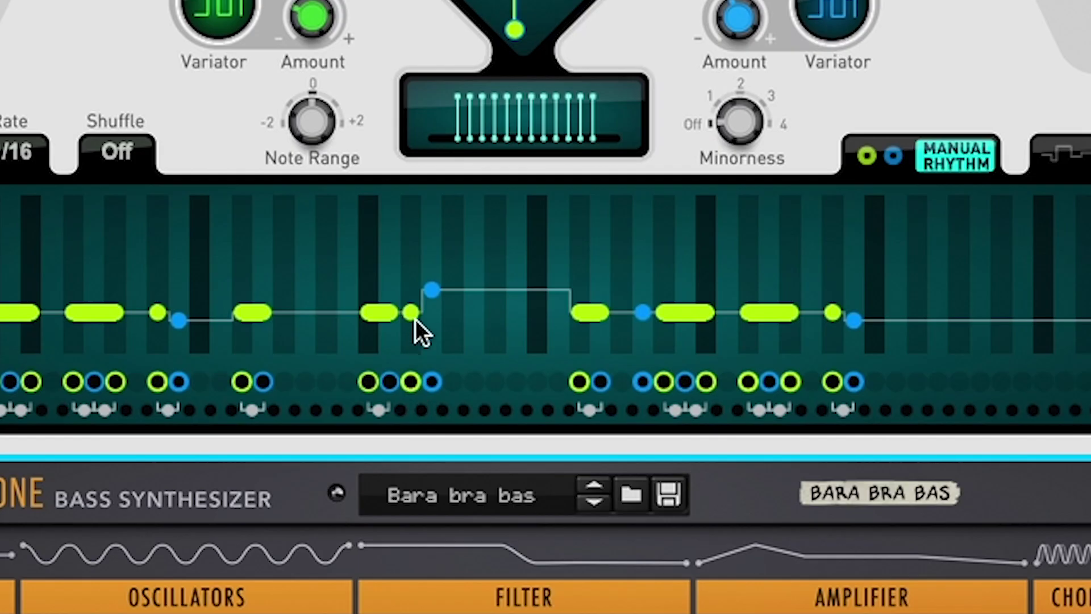
click(403, 412)
click(390, 323)
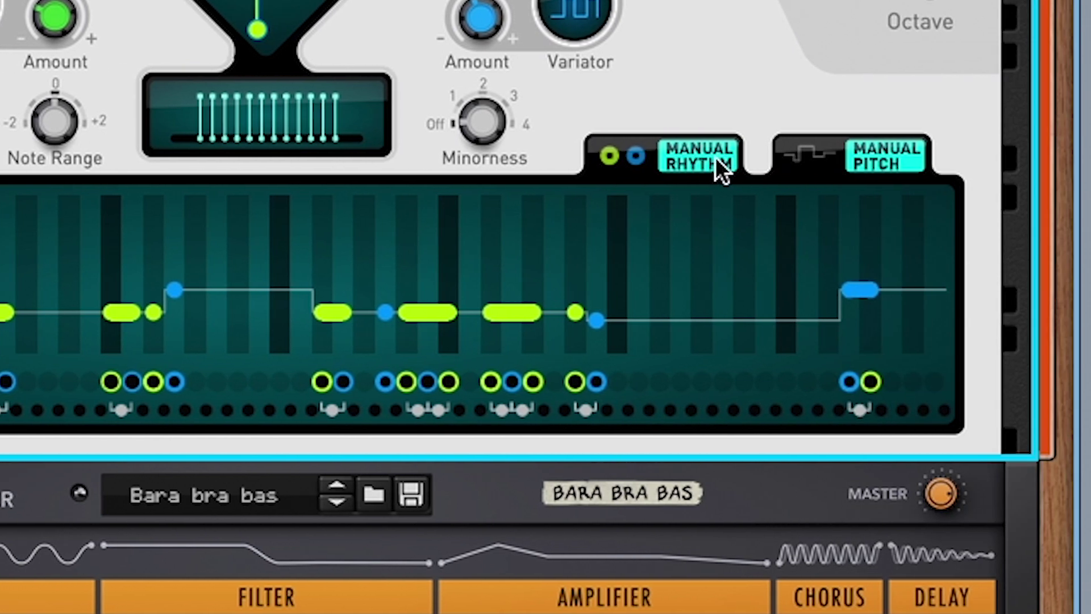
click(902, 162)
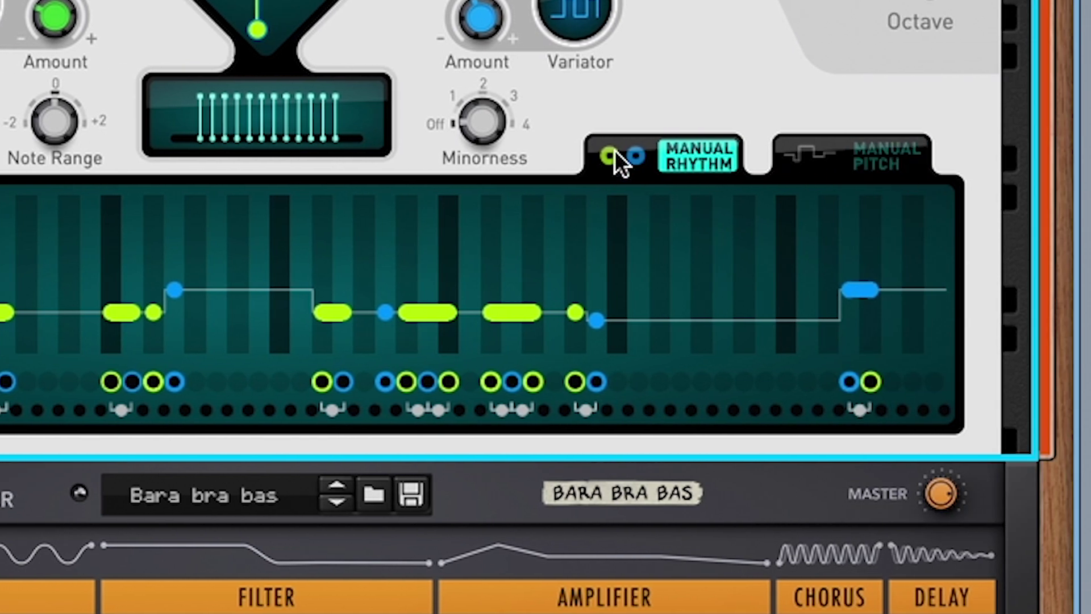
click(654, 149)
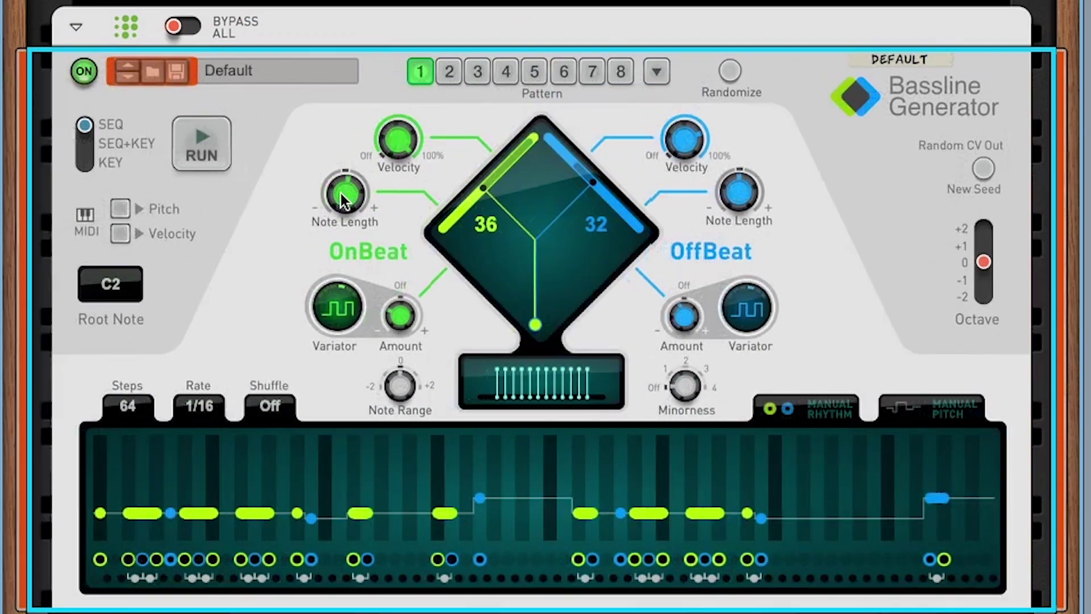
- Raise the OnBeat note length and set the OnBeat variation amount to -13%
drag(341, 193, 334, 144)
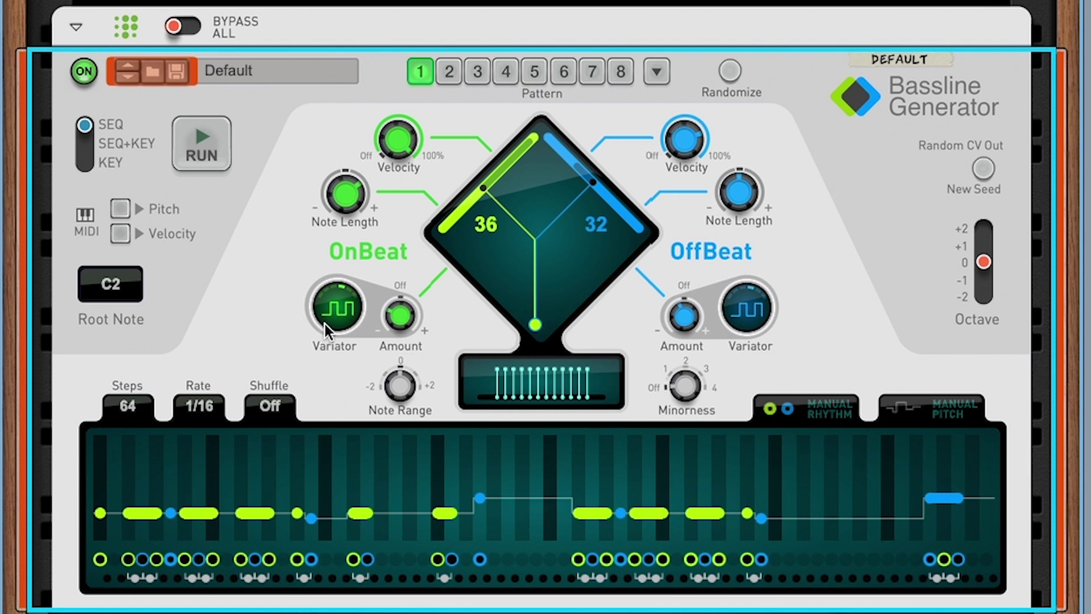
drag(330, 316, 302, 286)
drag(397, 326, 417, 250)
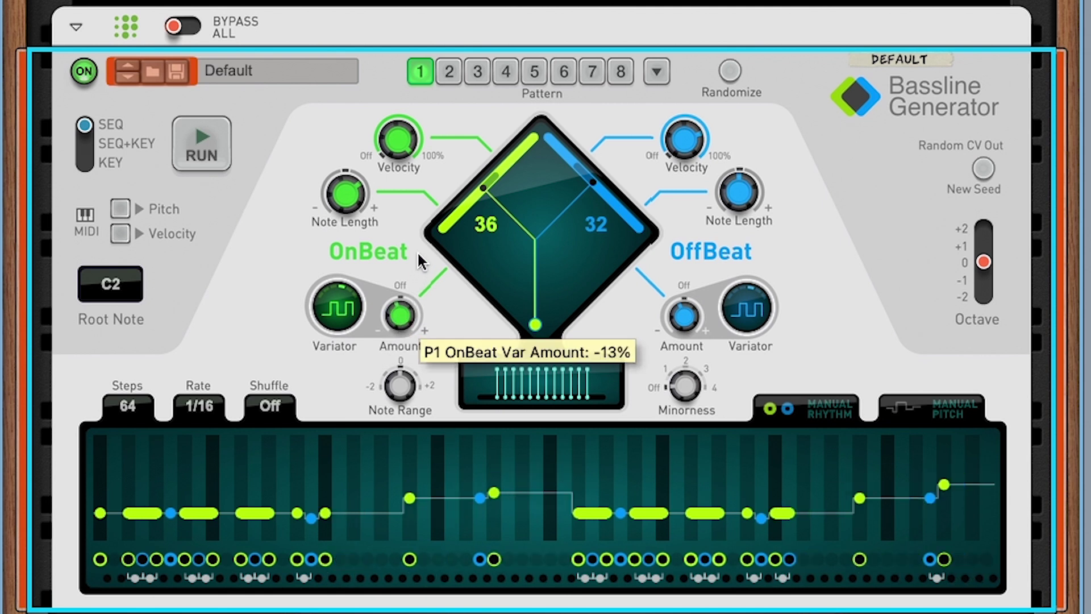
- Set the OnBeat variator to the single square shape and raise its variation amount
drag(337, 303, 263, 599)
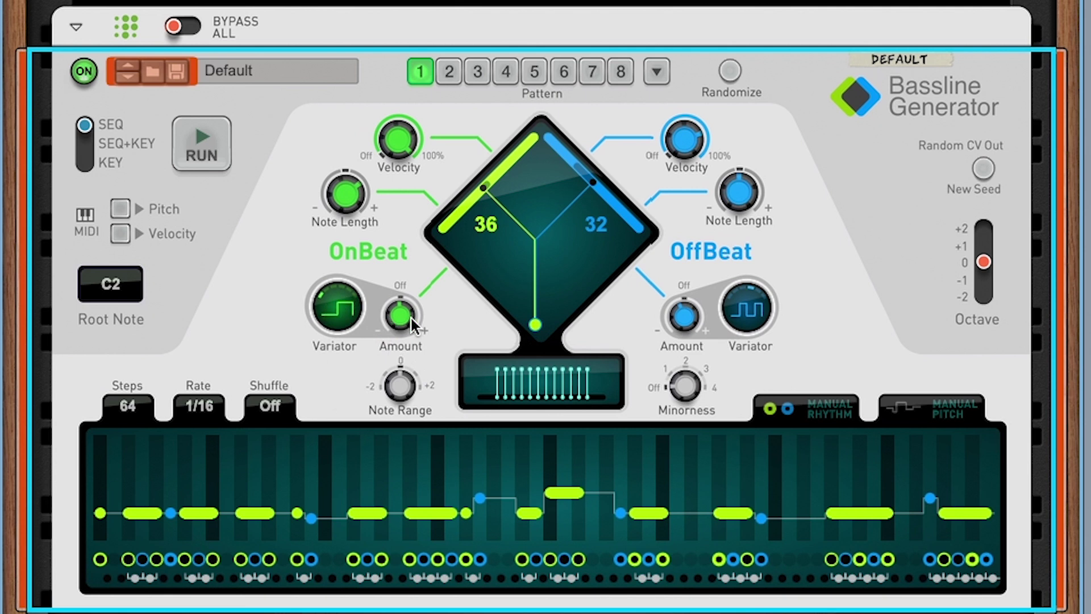
drag(409, 317, 412, 278)
drag(401, 316, 438, 136)
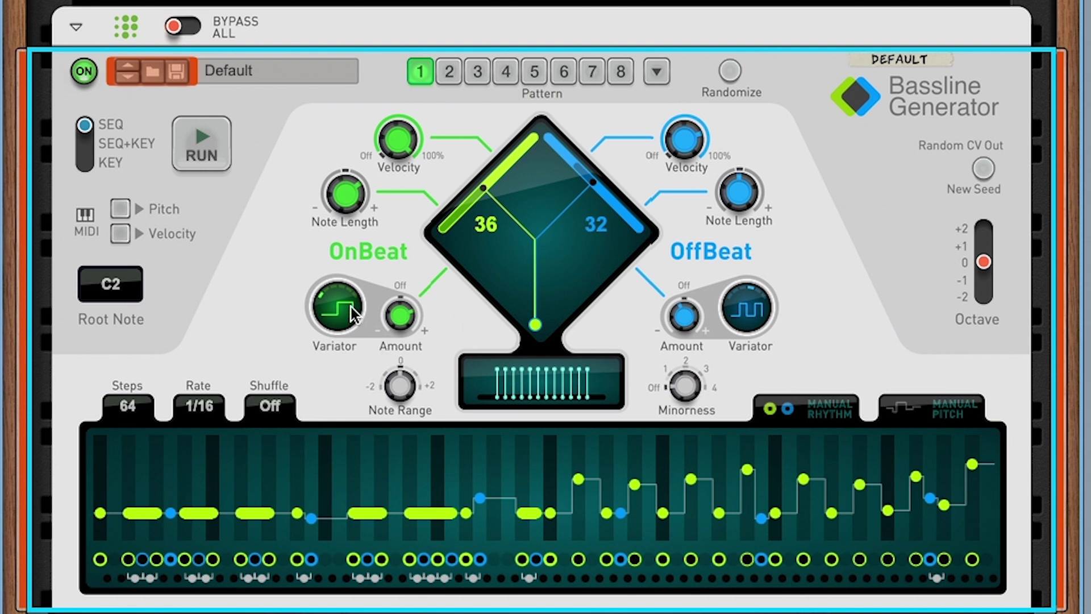
- Set the OnBeat variator to Square x2 and readjust its amount
drag(350, 264, 378, 79)
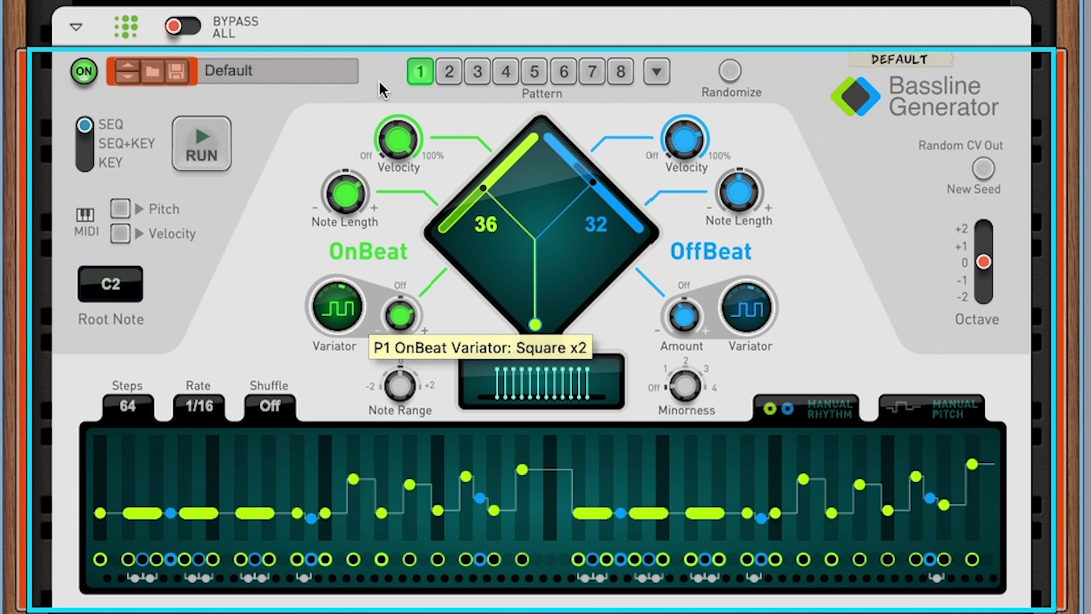
mouse_move(401, 320)
mouse_down()
mouse_move(410, 295)
mouse_move(404, 385)
mouse_move(413, 312)
mouse_up()
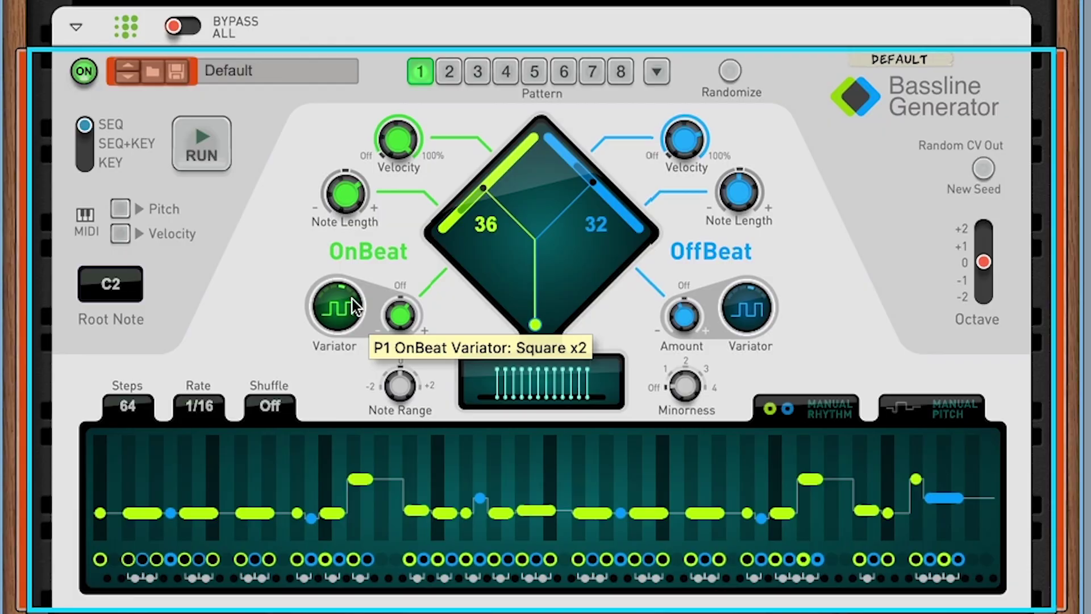
- Return the OnBeat variator to the single square shape and fine-tune its amount while the pattern plays
drag(348, 312, 245, 524)
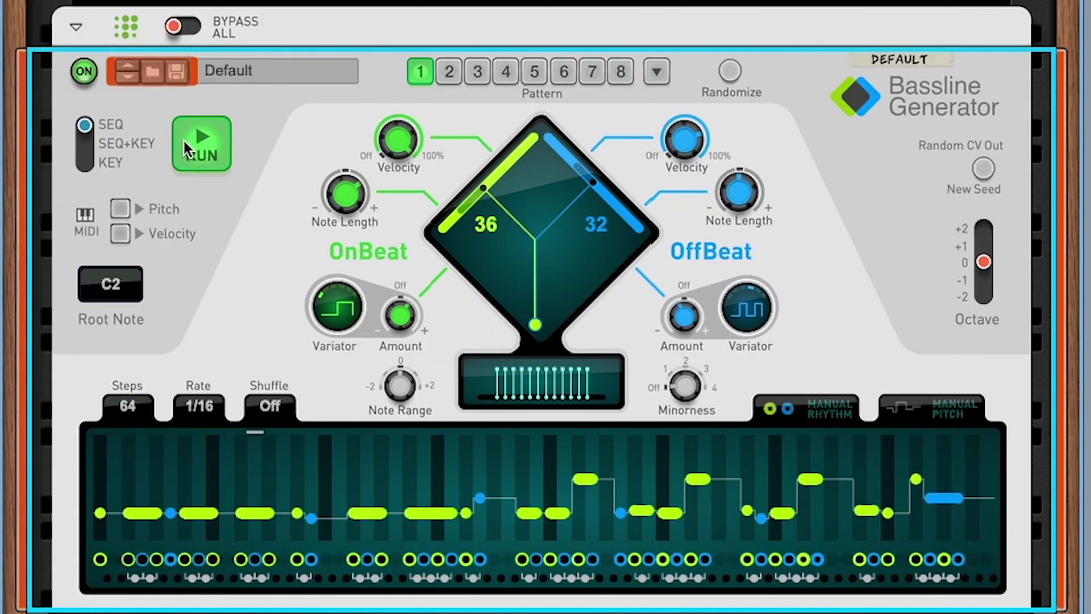
drag(401, 316, 407, 297)
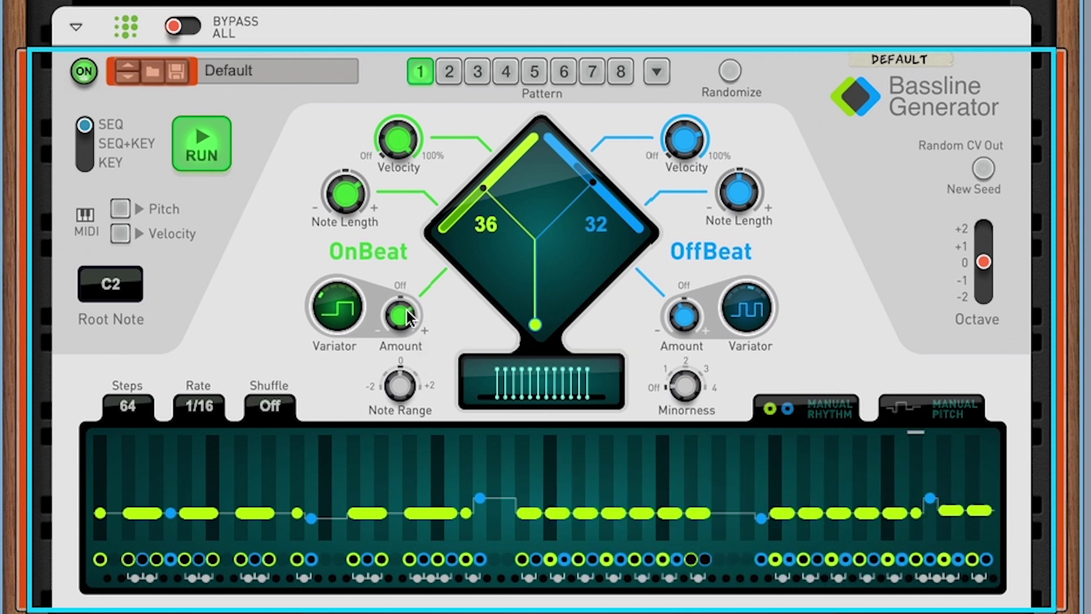
drag(408, 319, 398, 335)
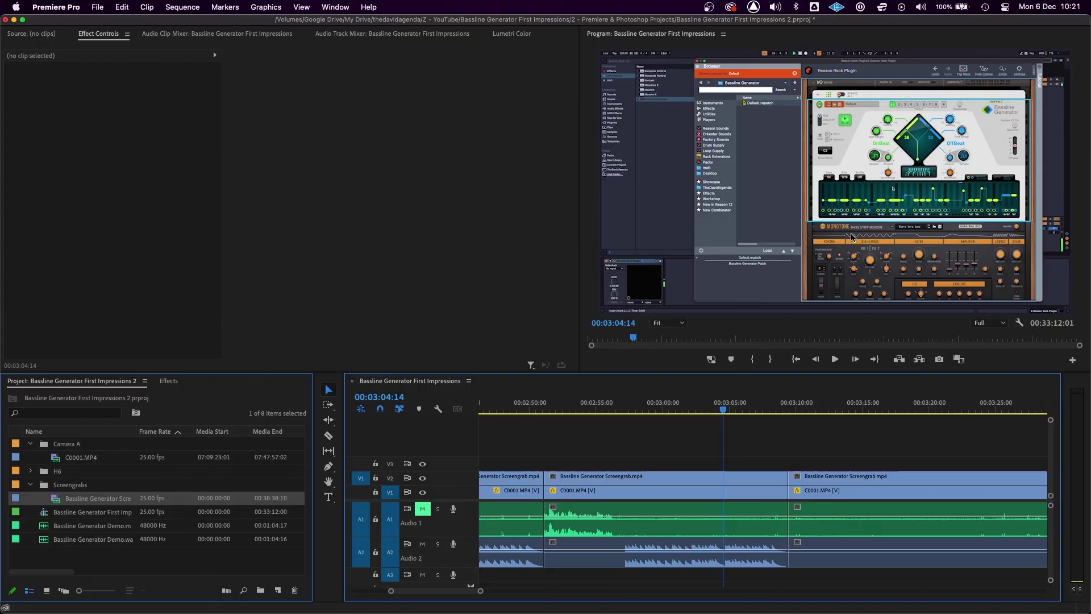
- Switch to Premiere Pro, maximize the Program monitor and play the Bassline Generator sequence
key(space)
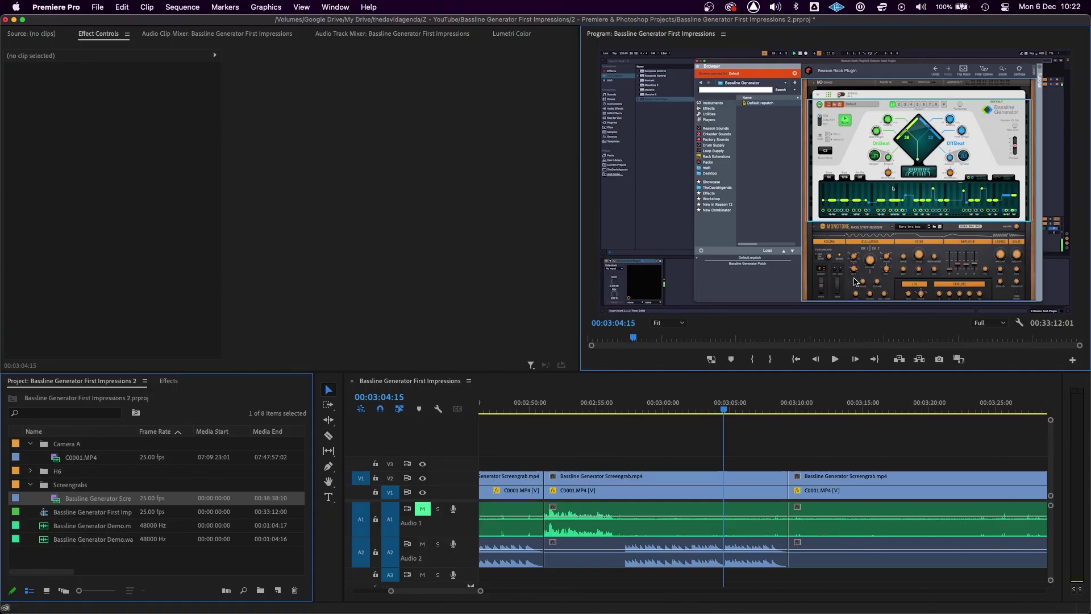
key(grave)
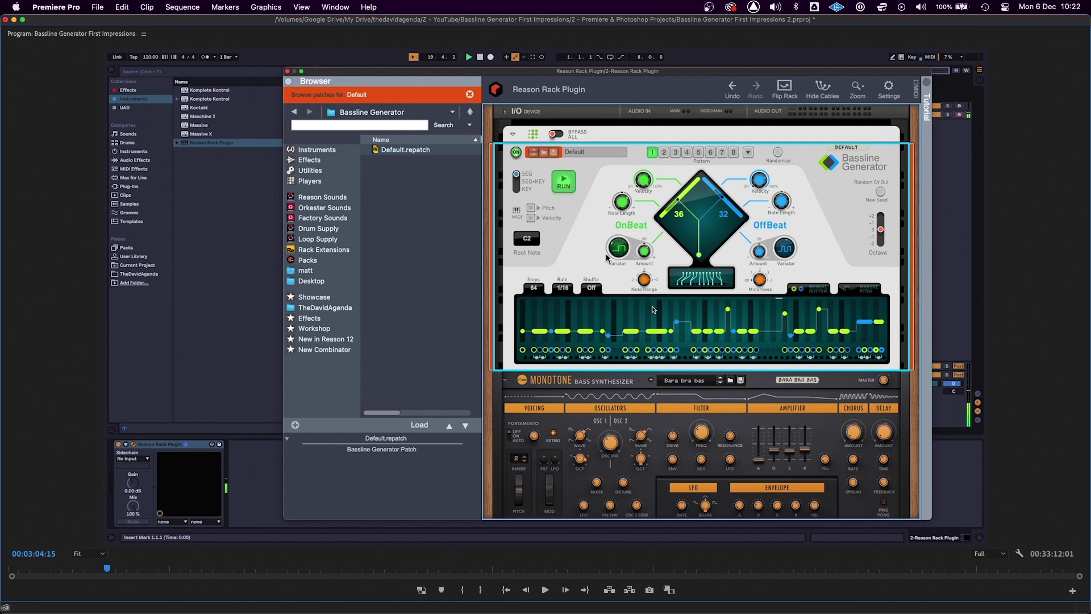
key(space)
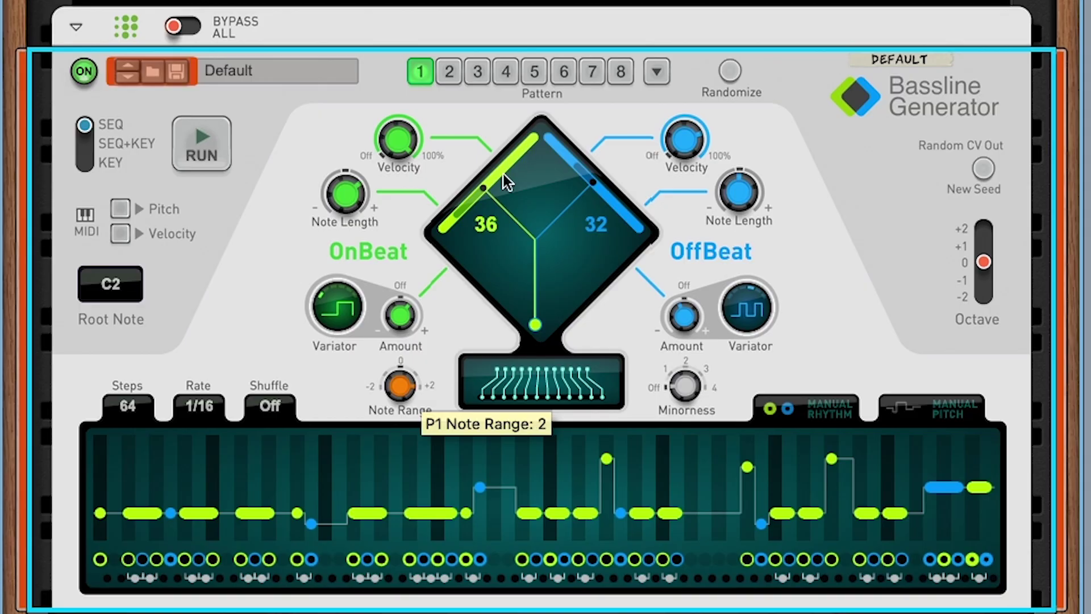
- Try a Note Range of -2 with the pattern running, and change the Note Range to 2
drag(503, 174, 365, 587)
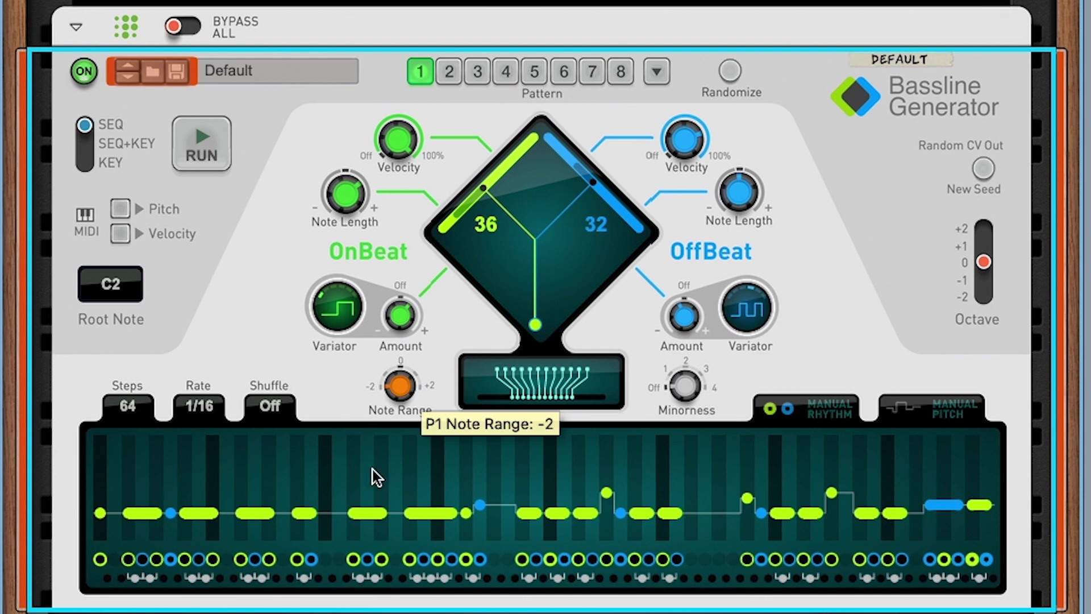
click(184, 167)
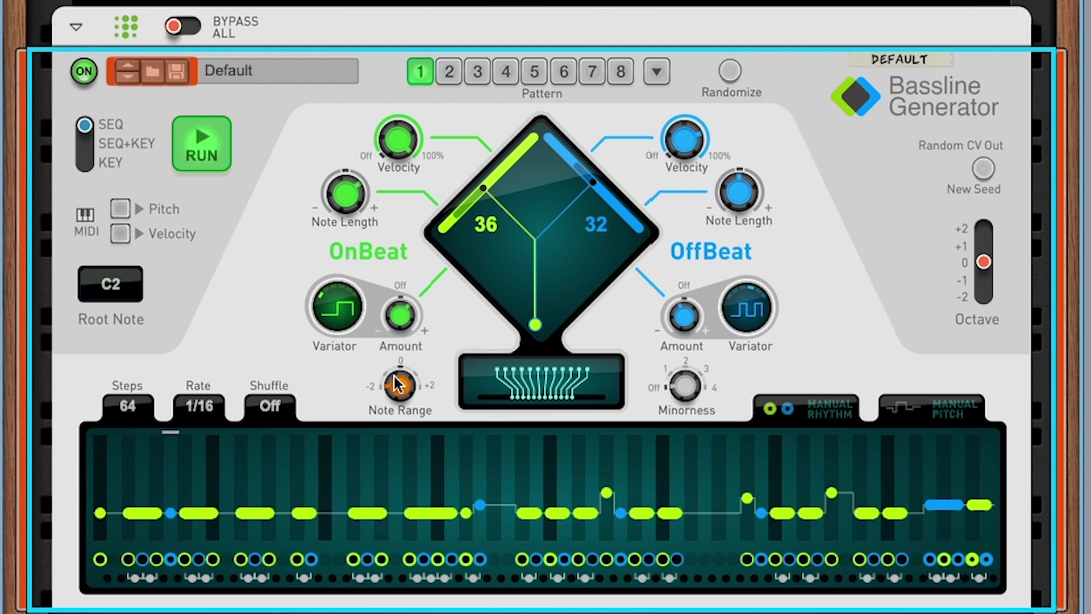
mouse_move(403, 386)
drag(399, 364, 399, 347)
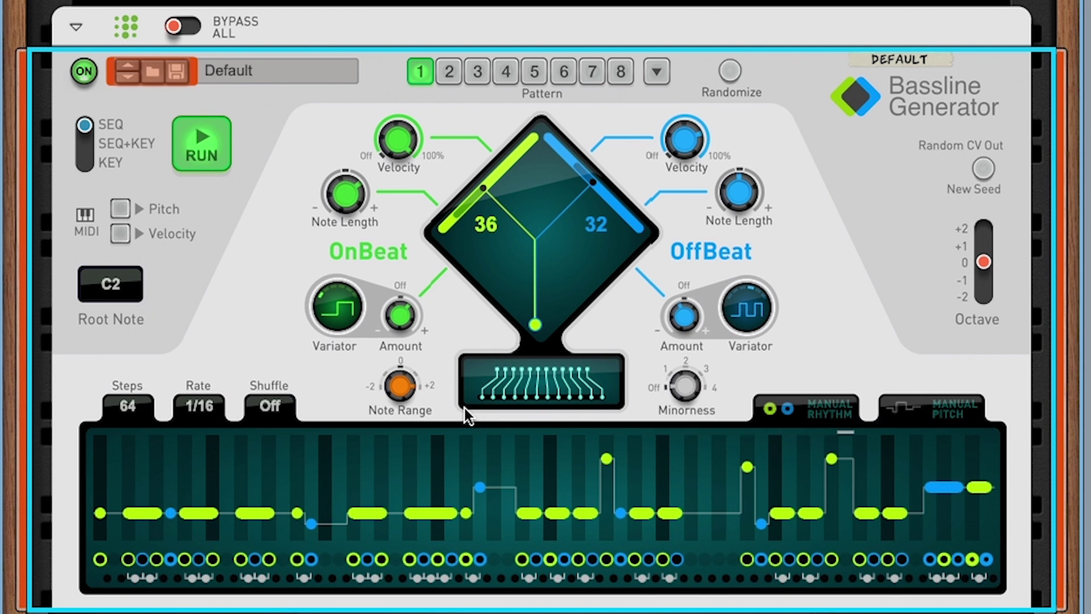
- Stop playback and increase the Minorness amount
key(space)
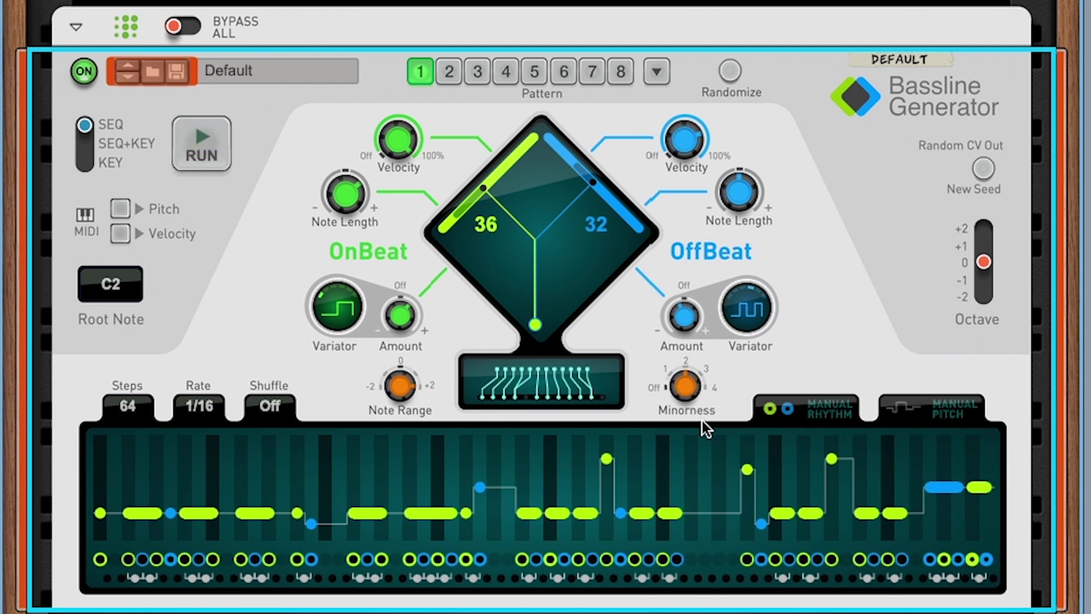
drag(690, 385, 716, 231)
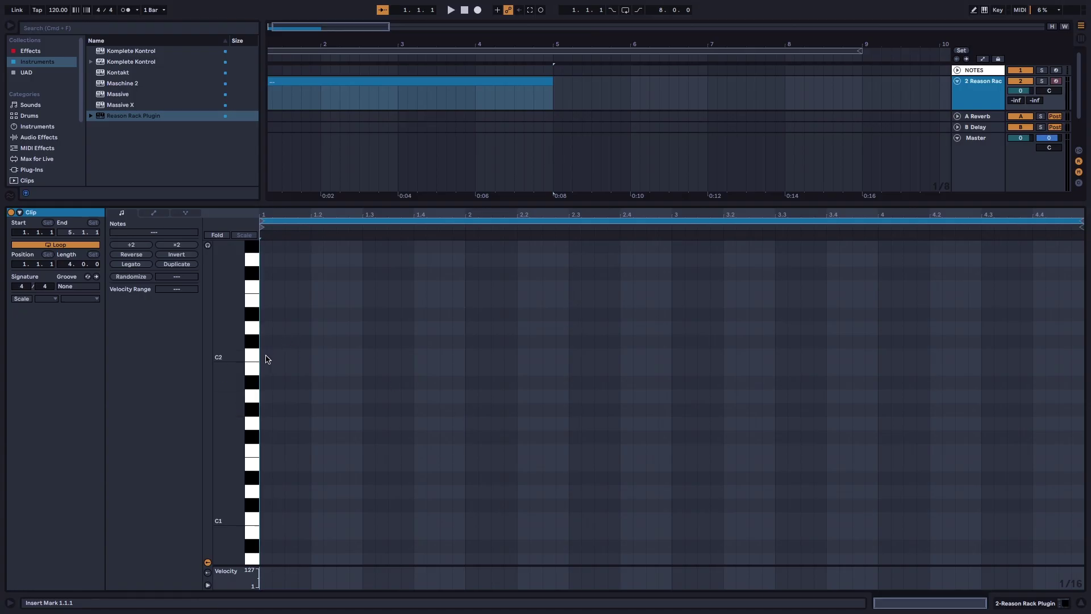
- In the Ableton Live clip, draw a one-bar C2 note in bar 1 and a one-bar G2 note in bar 2
drag(267, 359, 475, 374)
scroll(466, 374, up, 2)
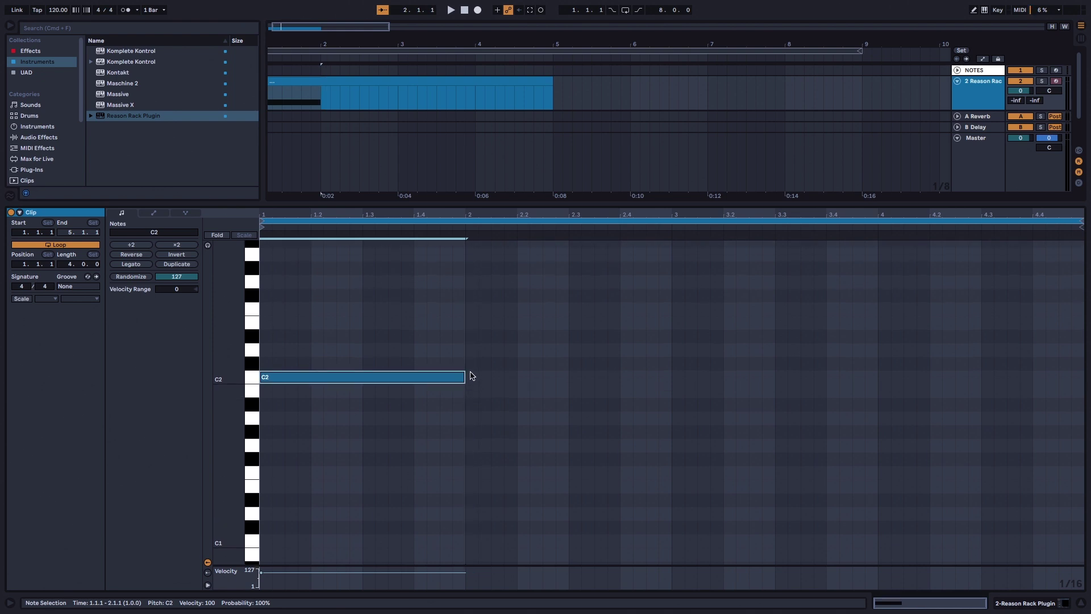
mouse_move(472, 324)
mouse_down()
mouse_move(641, 322)
mouse_move(683, 338)
mouse_up()
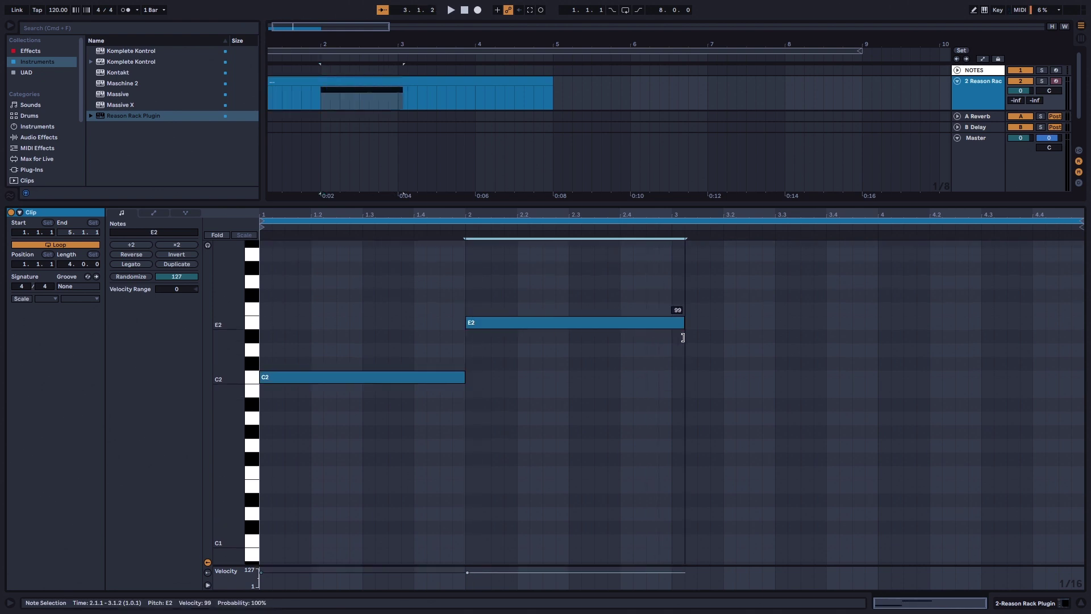
drag(585, 319, 578, 285)
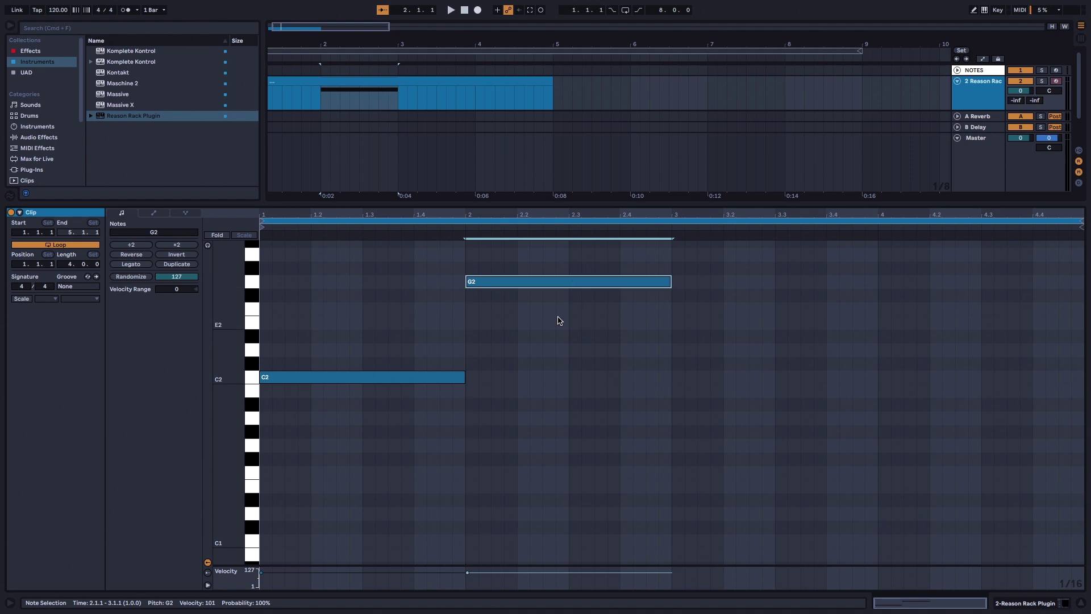
- Play back the clip to hear how the bassline responds to its MIDI notes, and stop playback
key(space)
scroll(557, 322, up, 3)
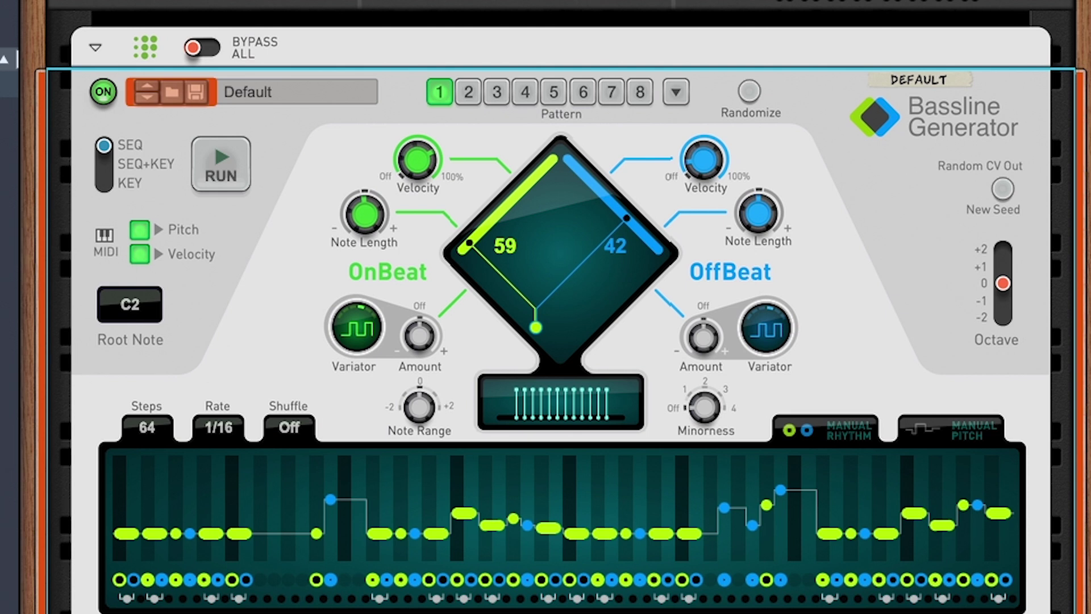
key(space)
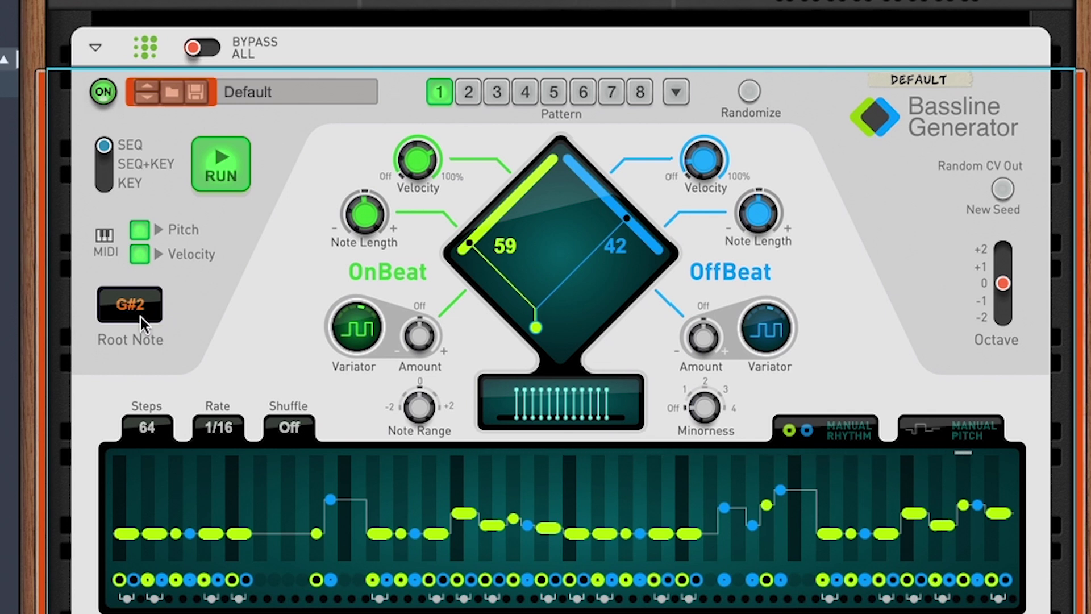
key(space)
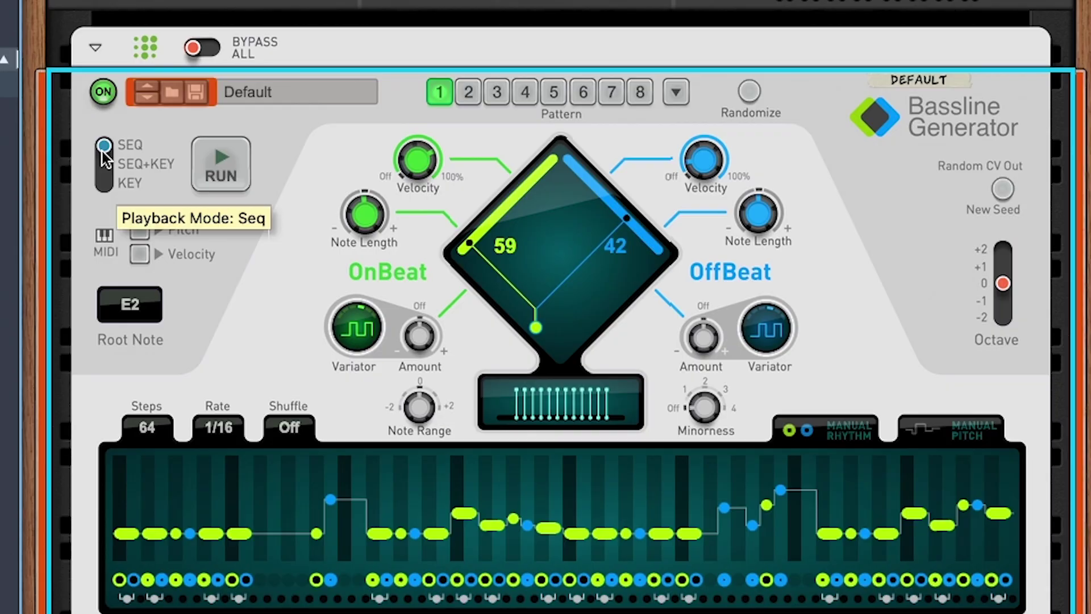
- Set the Bassline Generator's playback mode to Key
drag(104, 145, 98, 216)
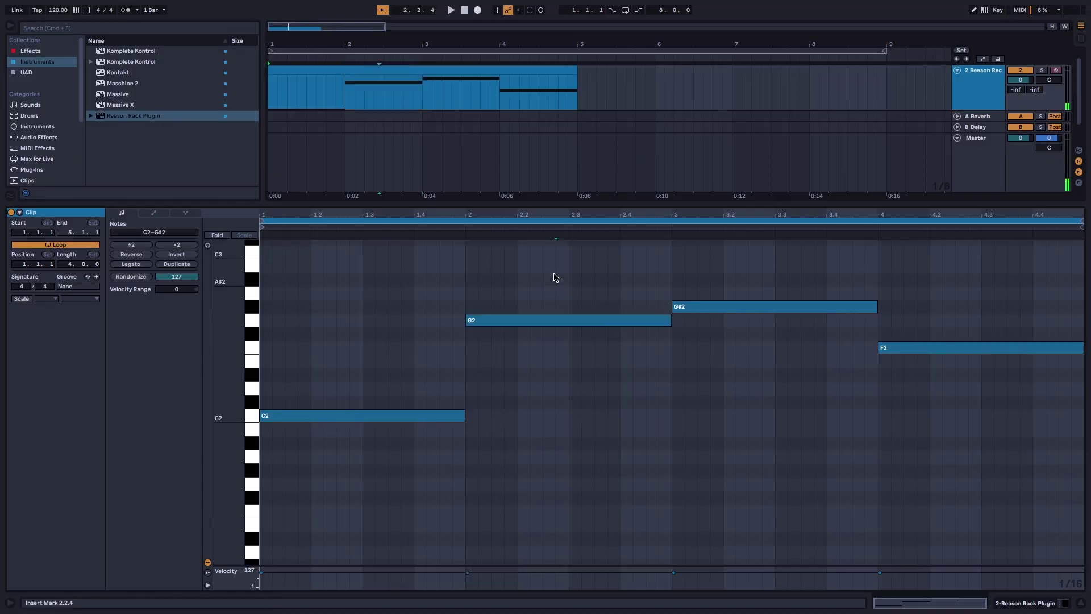
- Replace the G2, G#2 and F2 notes in the MIDI clip with shorter C2 notes in the bars after bar 1
drag(553, 275, 985, 391)
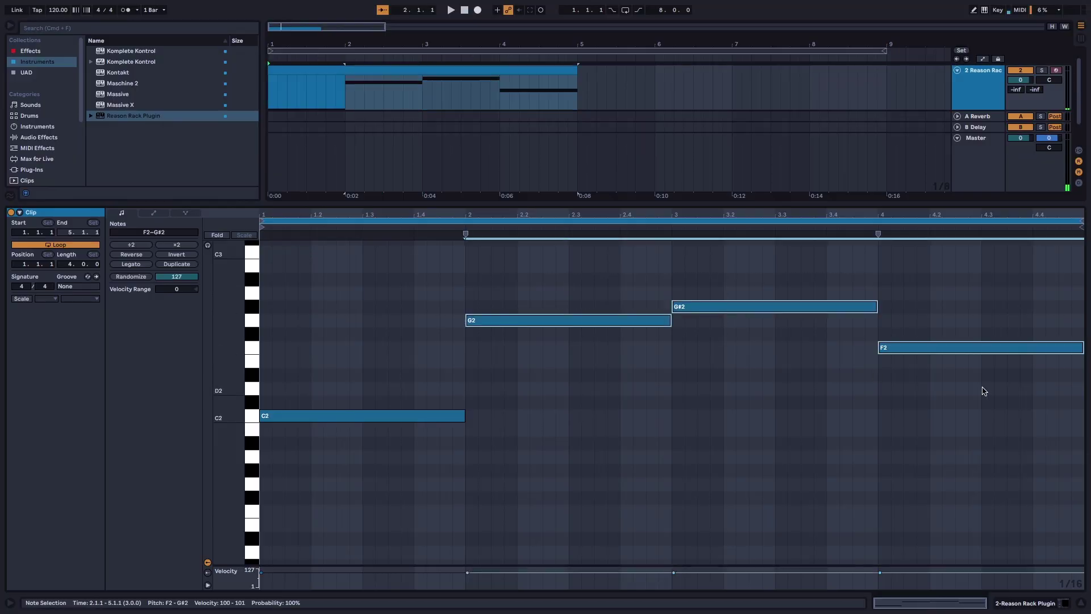
key(Delete)
double_click(525, 417)
drag(681, 420, 826, 411)
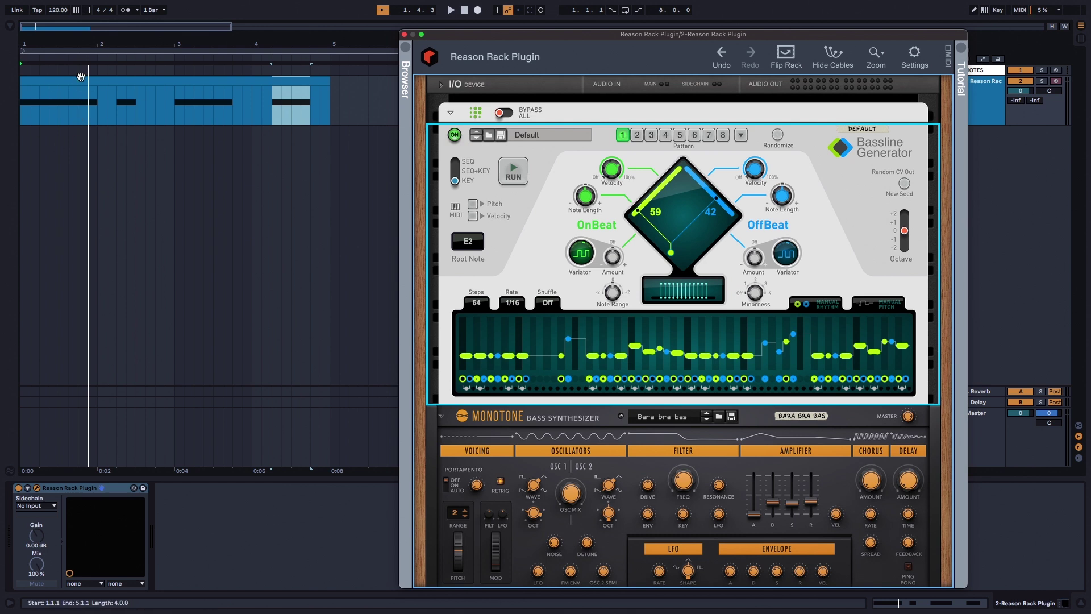
- Play back the clip to hear the Bassline Generator triggered by its C2 notes in Key mode
key(space)
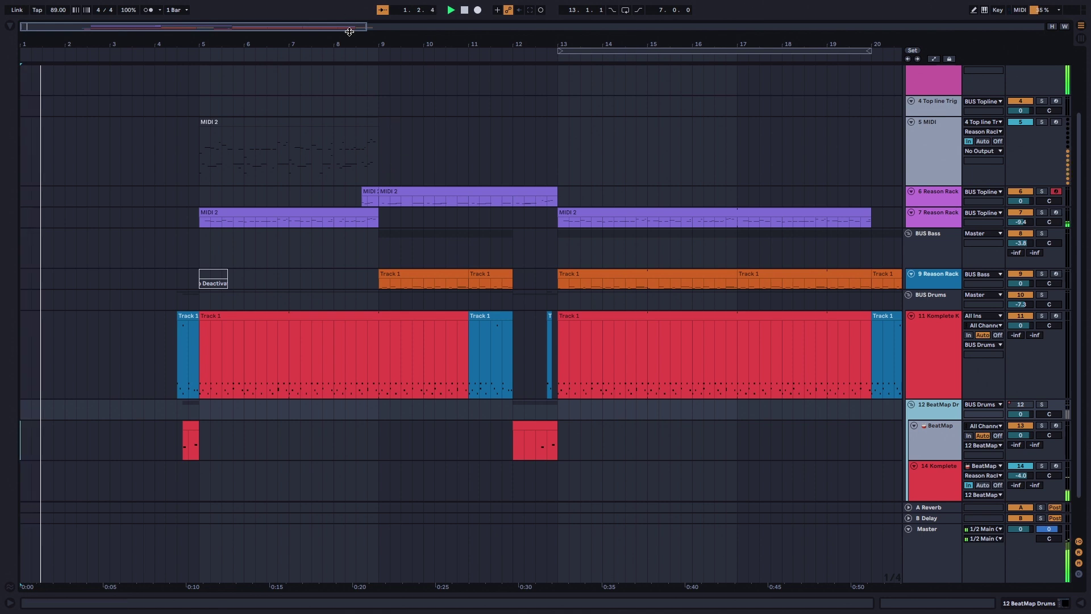
- Look over the topline, bass and drum tracks of the full song arrangement while it plays
key(minus)
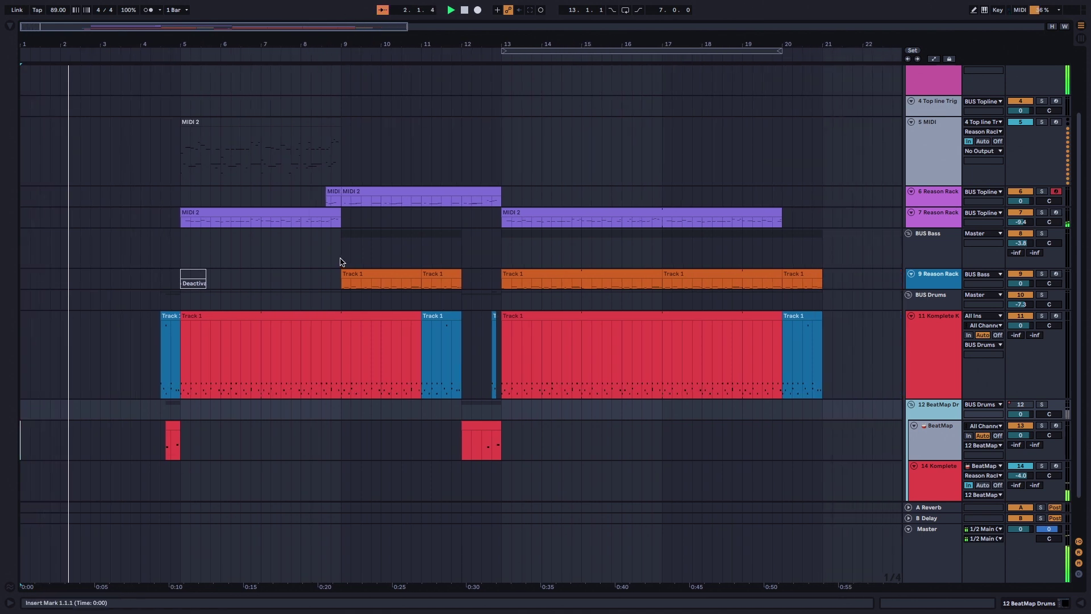
scroll(340, 262, up, 1)
scroll(340, 257, up, 1)
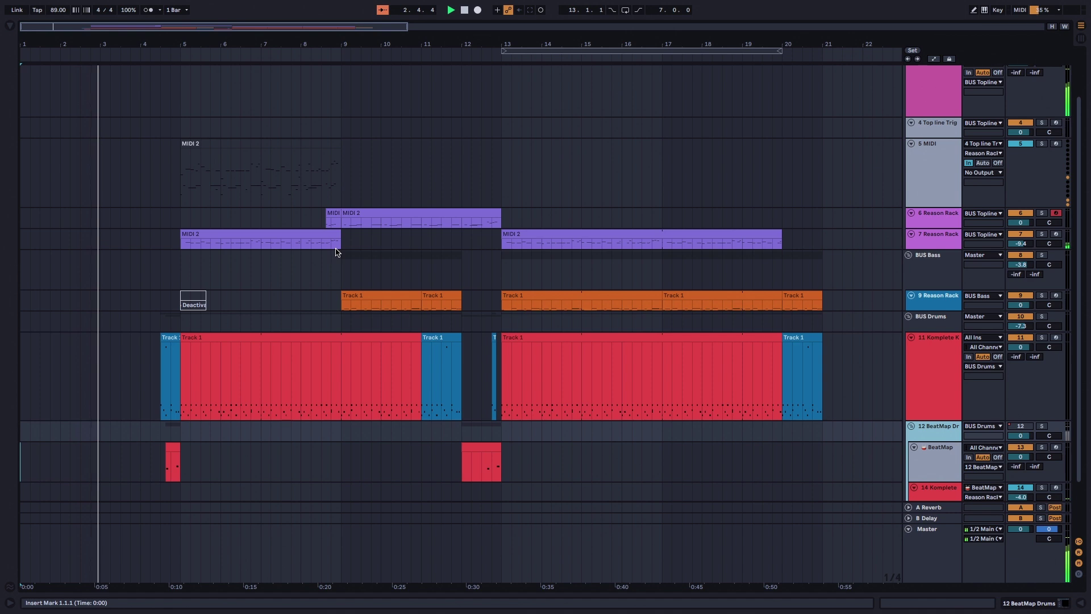
scroll(353, 263, down, 4)
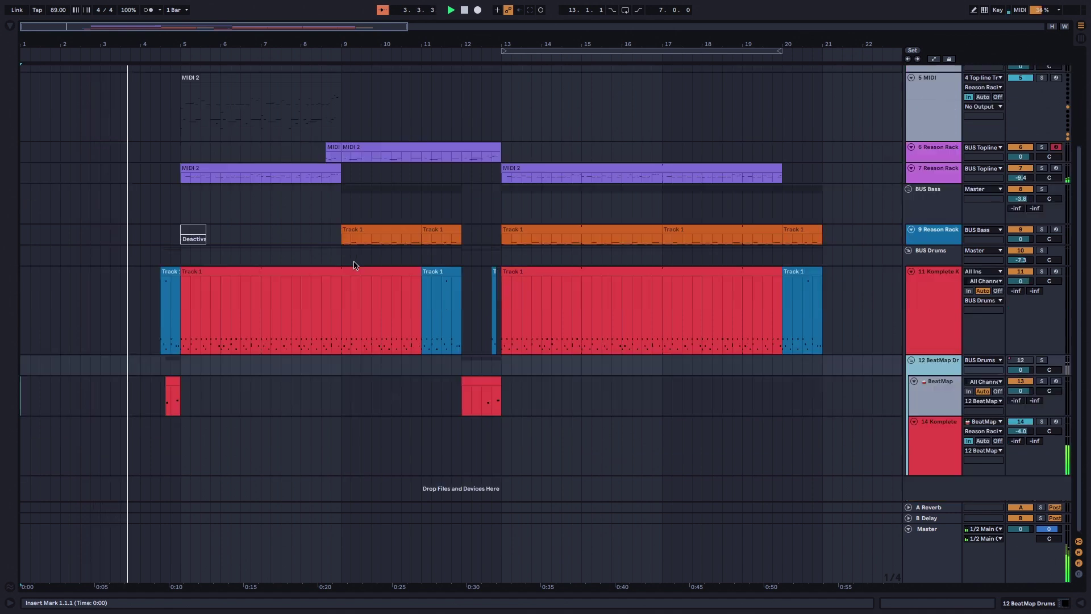
scroll(356, 269, up, 8)
scroll(357, 268, down, 2)
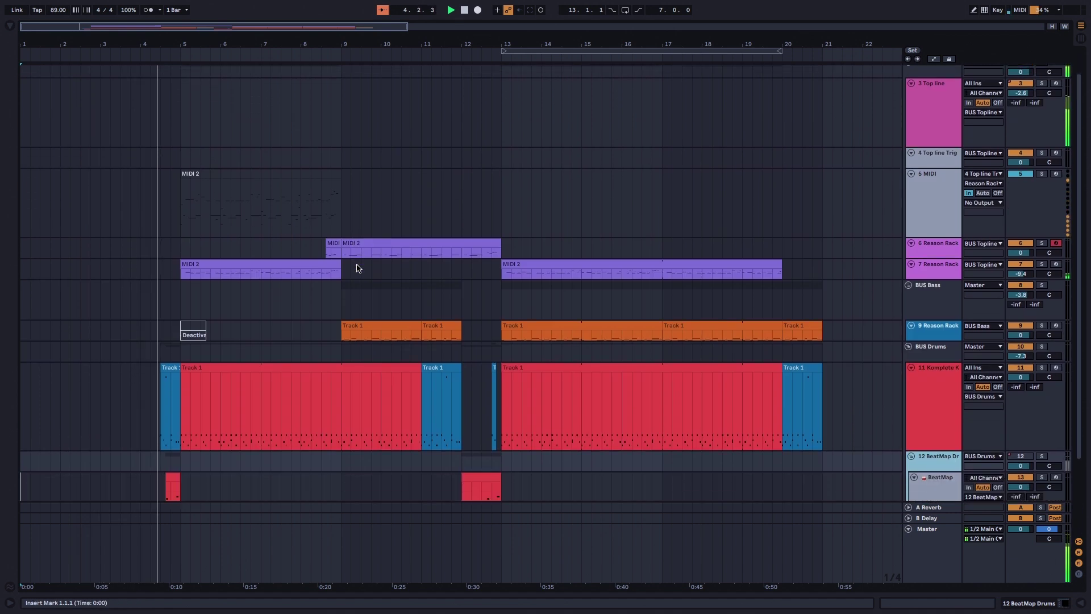
scroll(358, 268, down, 2)
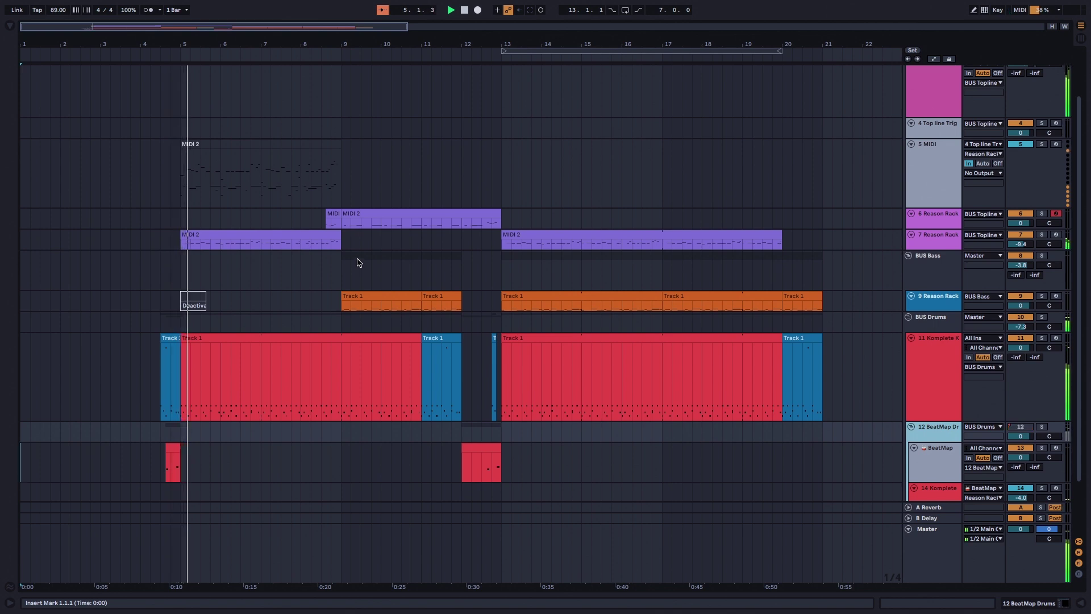
scroll(359, 262, up, 1)
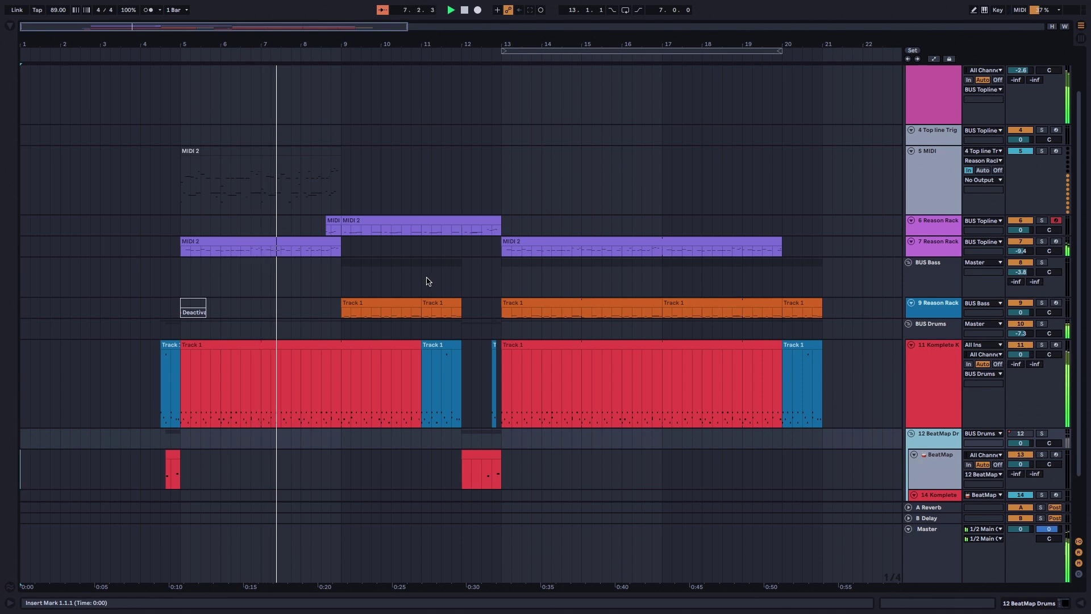
scroll(429, 281, up, 3)
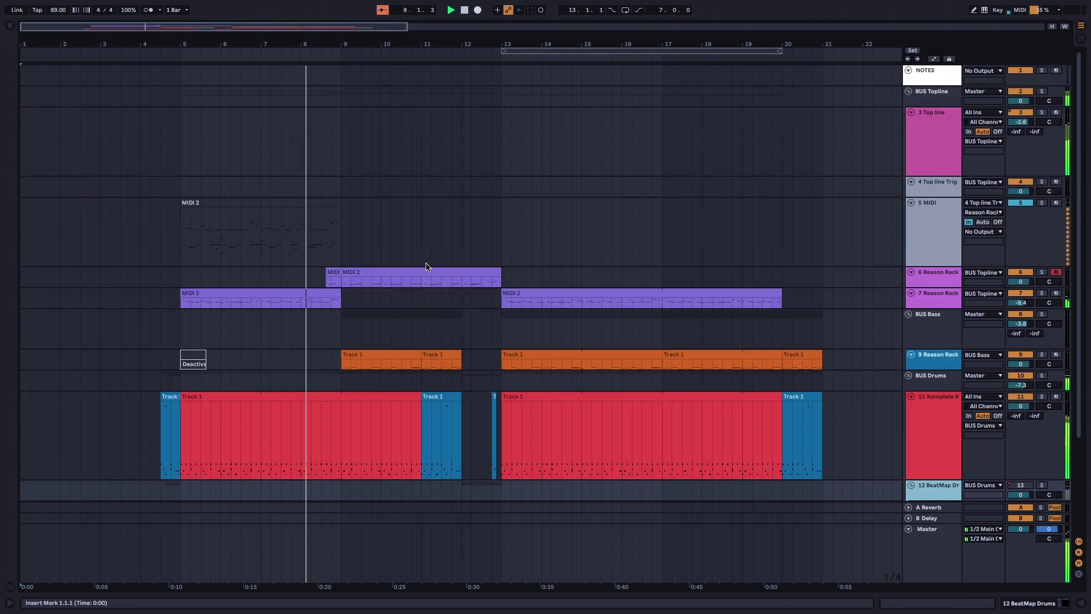
scroll(453, 301, down, 3)
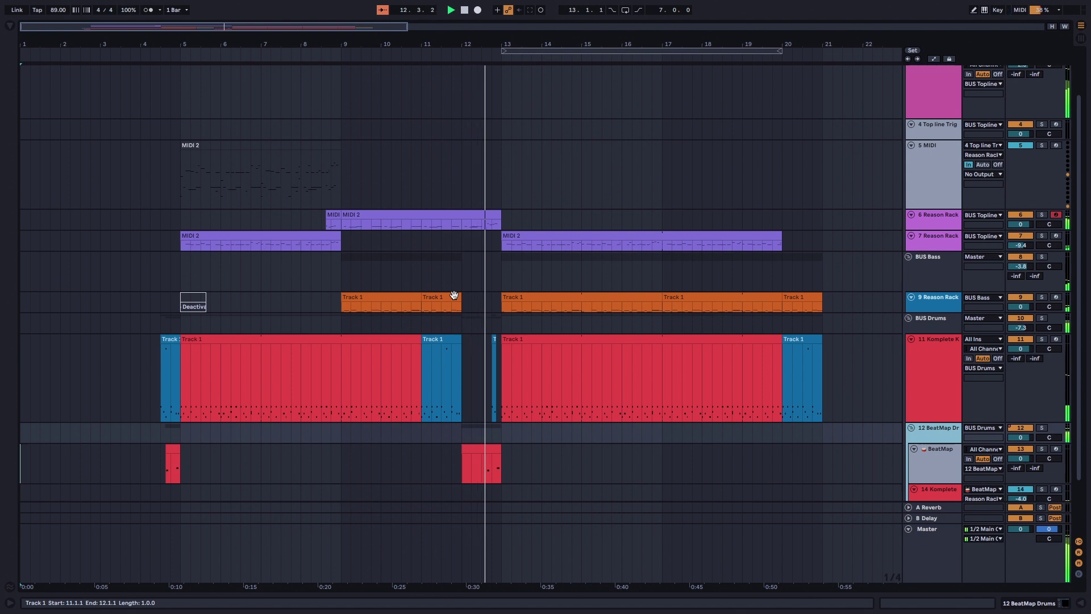
scroll(461, 303, down, 1)
scroll(461, 304, down, 3)
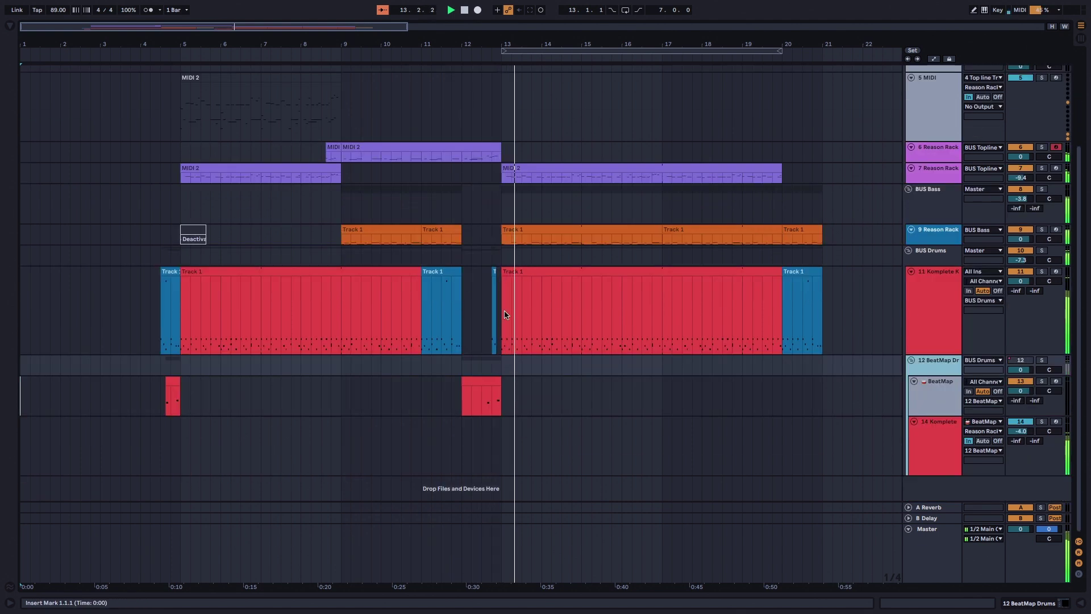
click(853, 256)
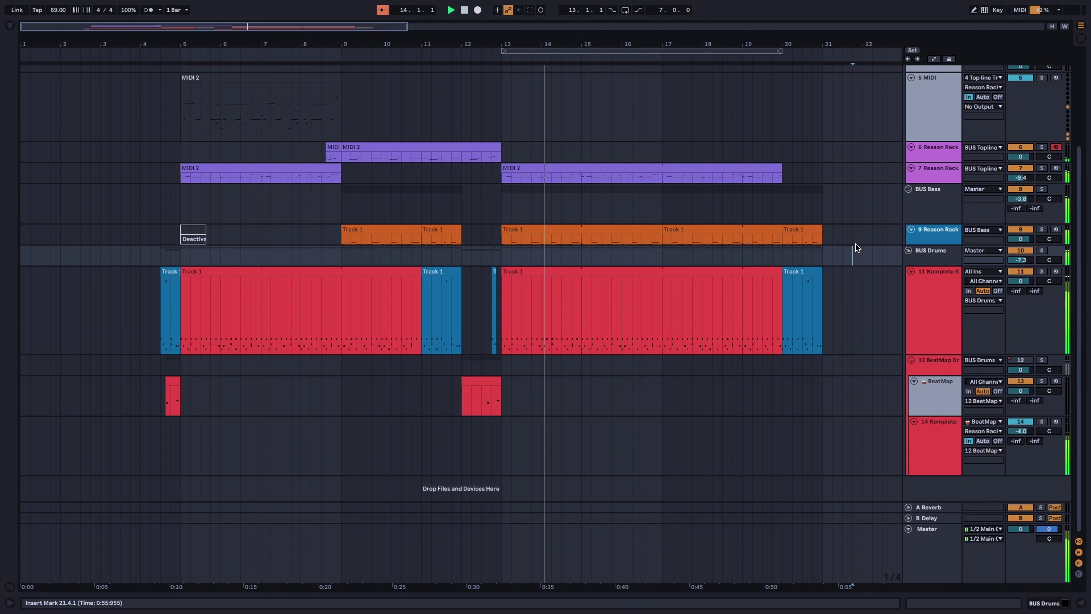
scroll(856, 237, up, 1)
scroll(856, 237, up, 2)
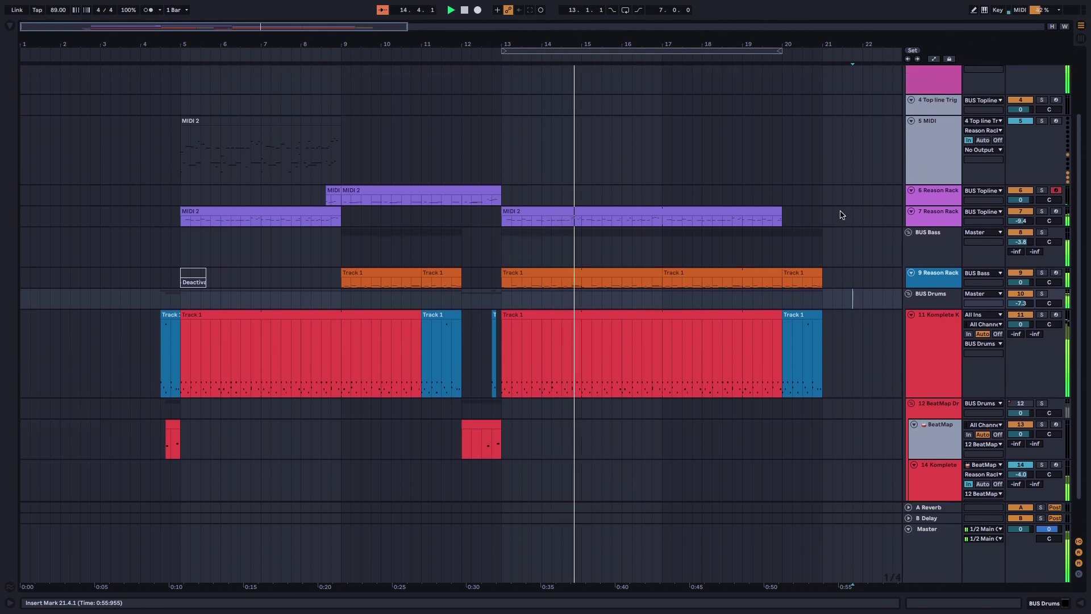
scroll(841, 213, up, 4)
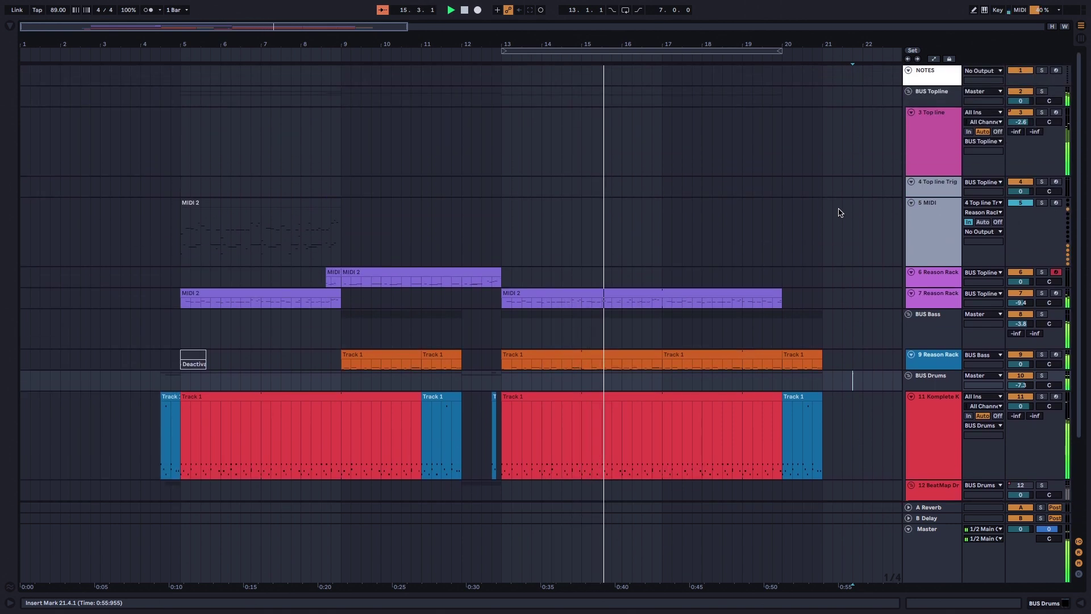
scroll(835, 209, down, 6)
scroll(831, 206, up, 6)
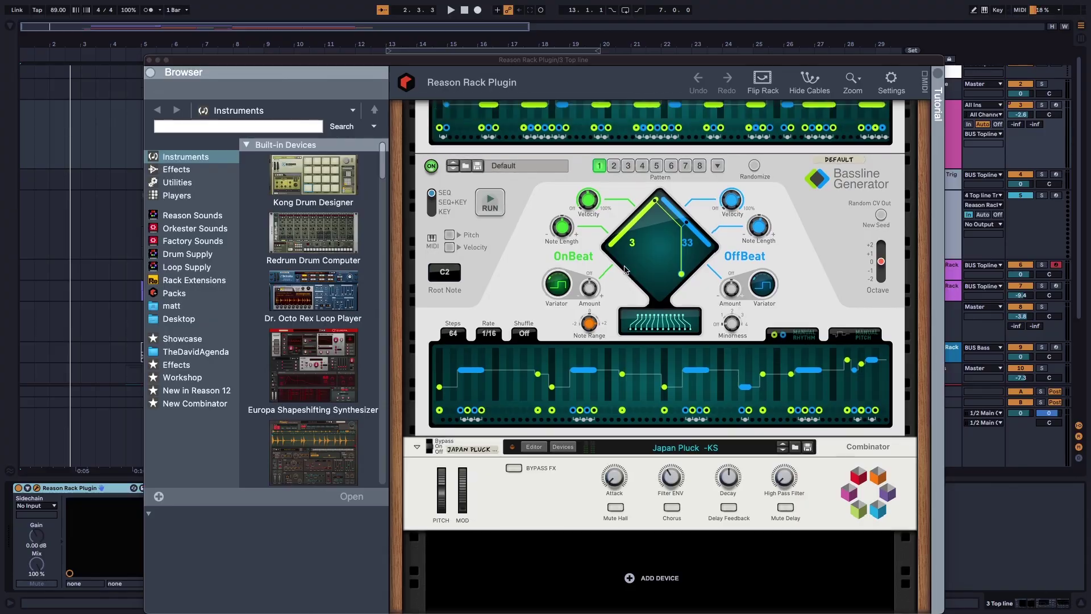
- Examine the settings of the stacked Bassline Generators in the Top line track's Reason Rack
scroll(626, 270, up, 5)
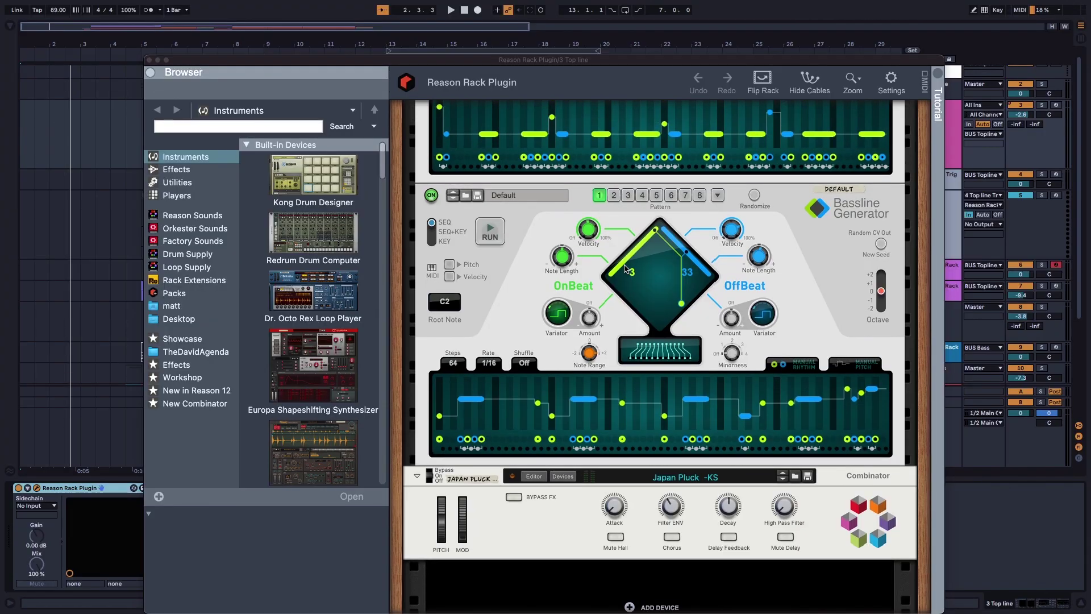
scroll(632, 269, up, 12)
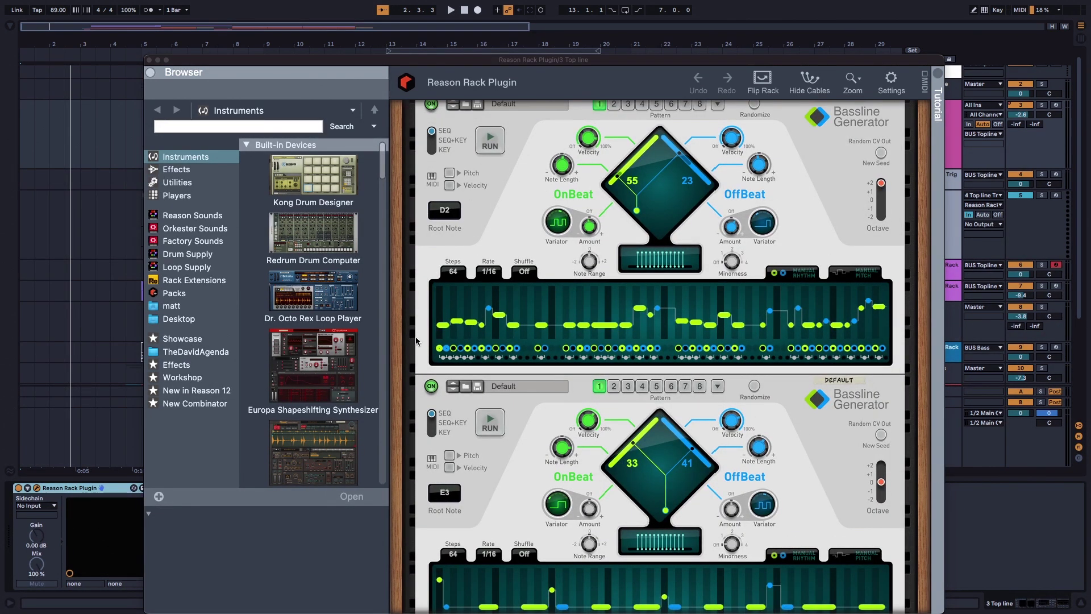
scroll(416, 340, down, 3)
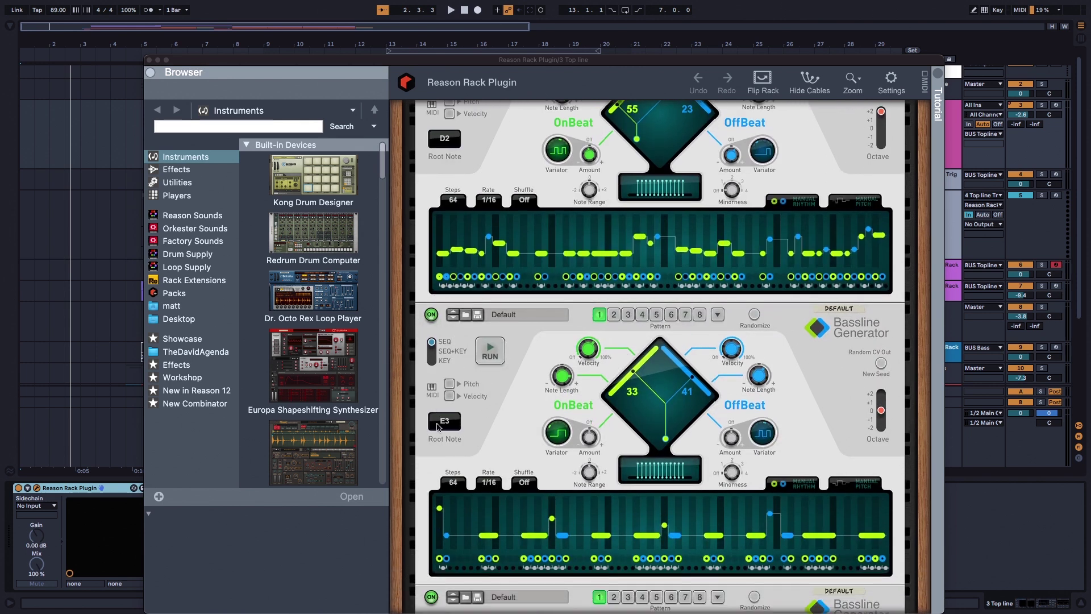
scroll(438, 426, down, 4)
scroll(449, 552, down, 1)
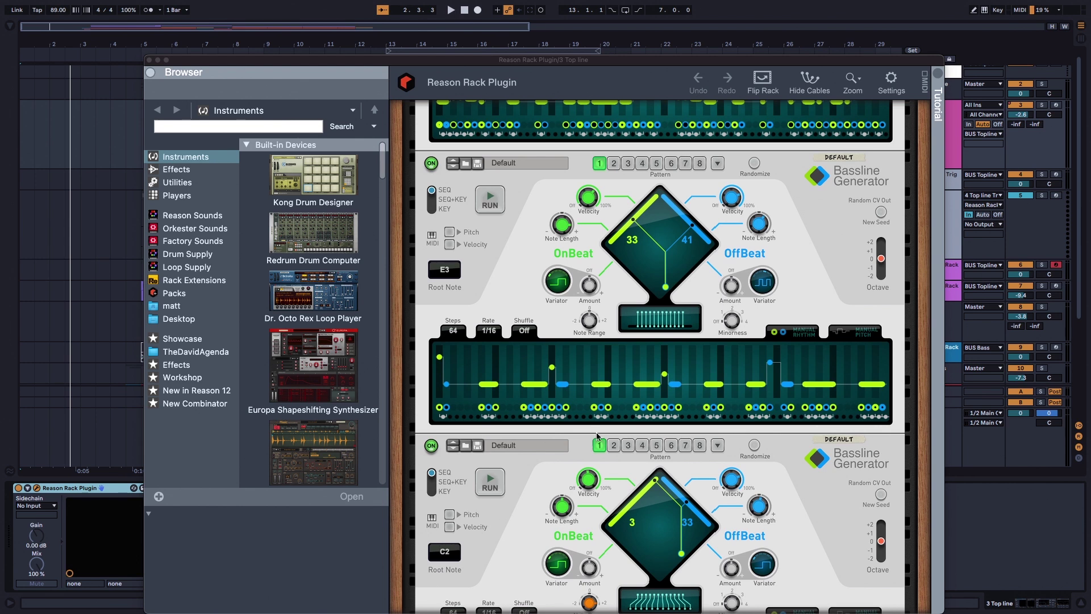
scroll(646, 193, up, 10)
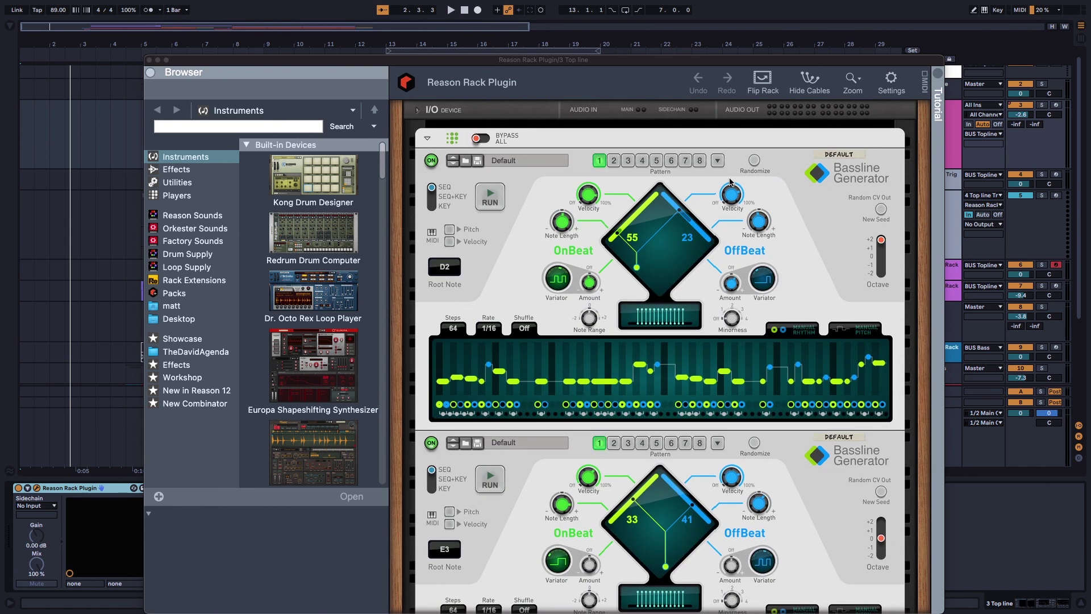
scroll(626, 142, down, 4)
- Move the rack window up and play the top line from bar 5 to compare the Bassline Generators' running patterns
drag(412, 64, 412, 38)
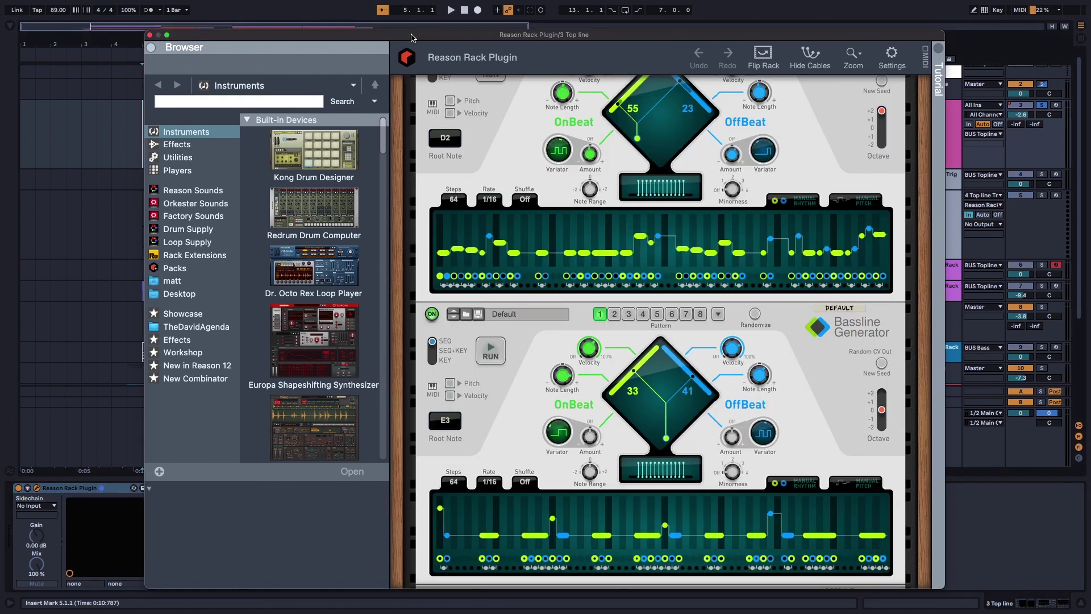
key(space)
scroll(725, 213, up, 4)
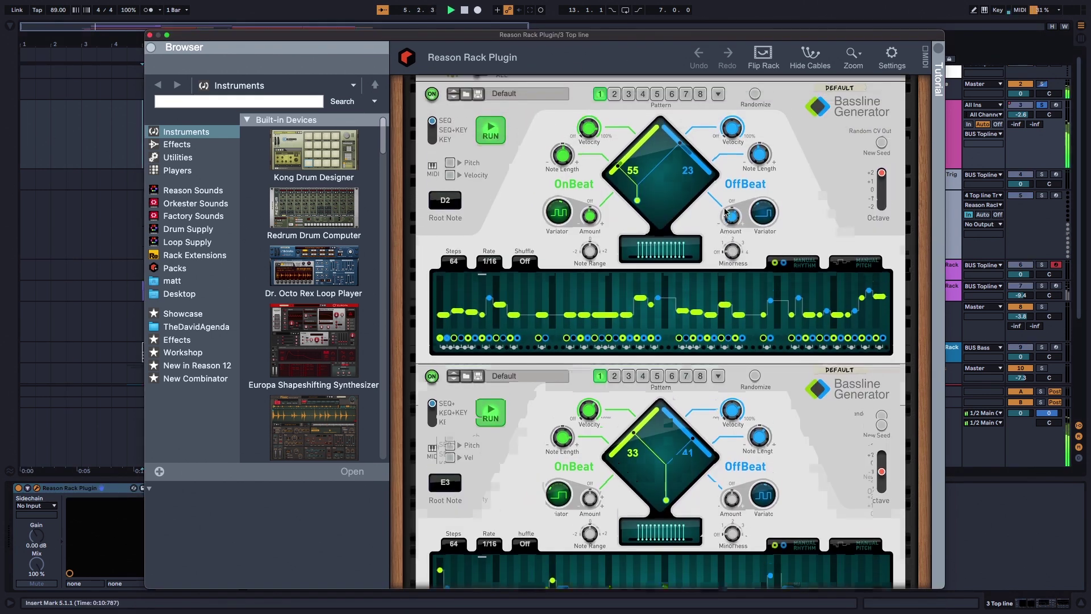
scroll(726, 213, down, 6)
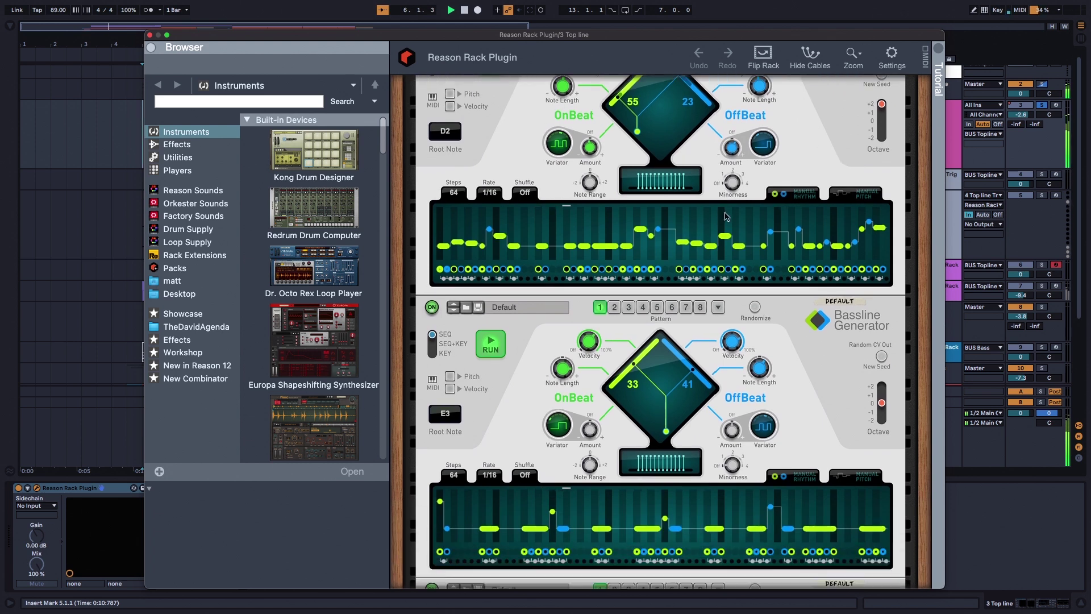
scroll(726, 215, down, 2)
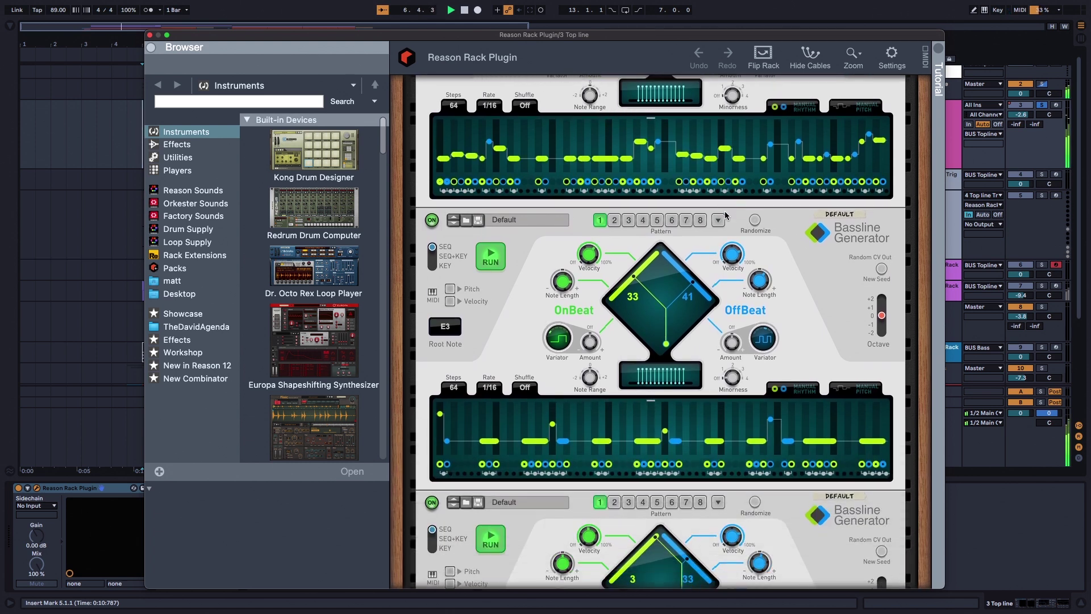
scroll(745, 239, down, 7)
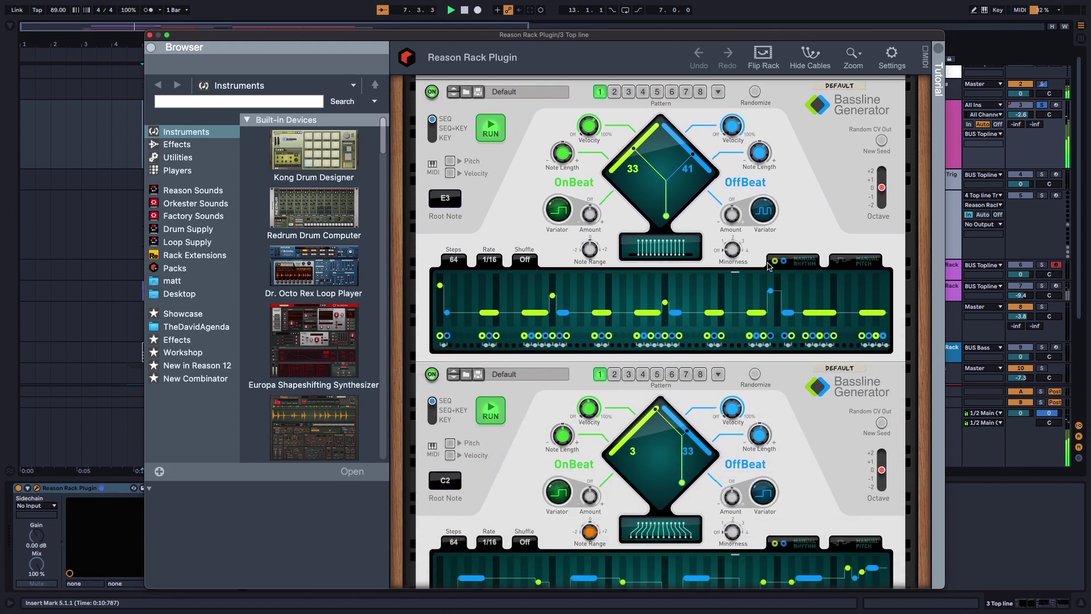
scroll(768, 265, down, 6)
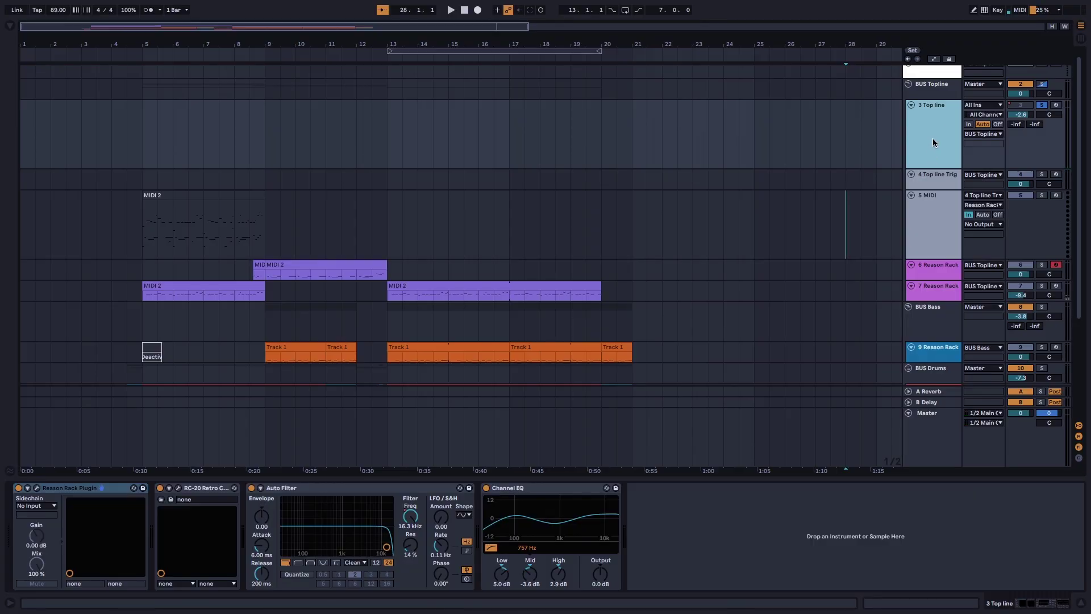
- Inspect the MIDI Out device in the Top line Trigger track's Reason Rack, and close the rack window
click(935, 175)
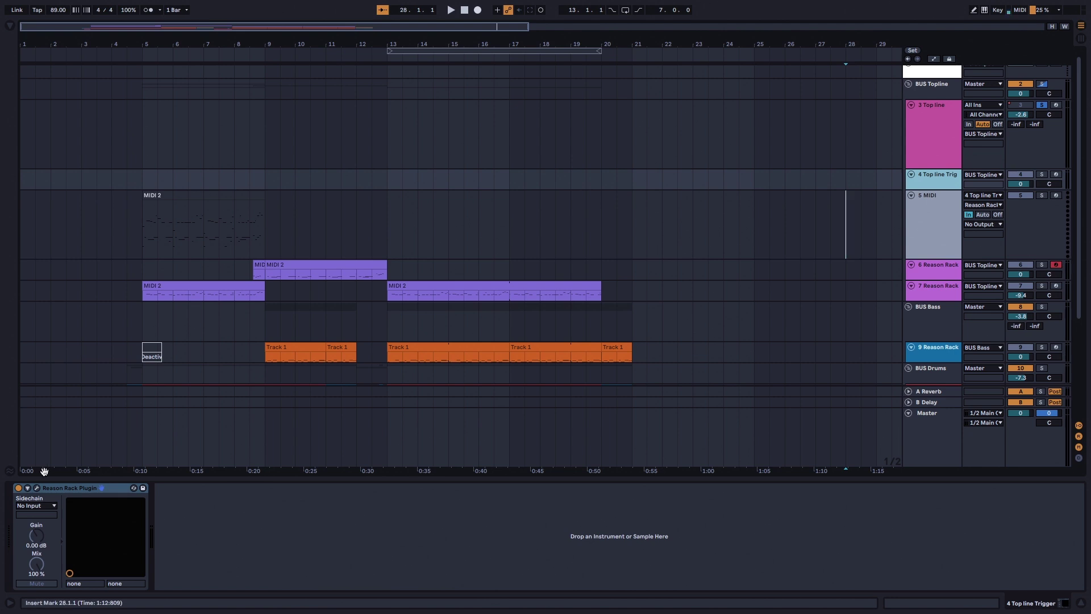
click(37, 488)
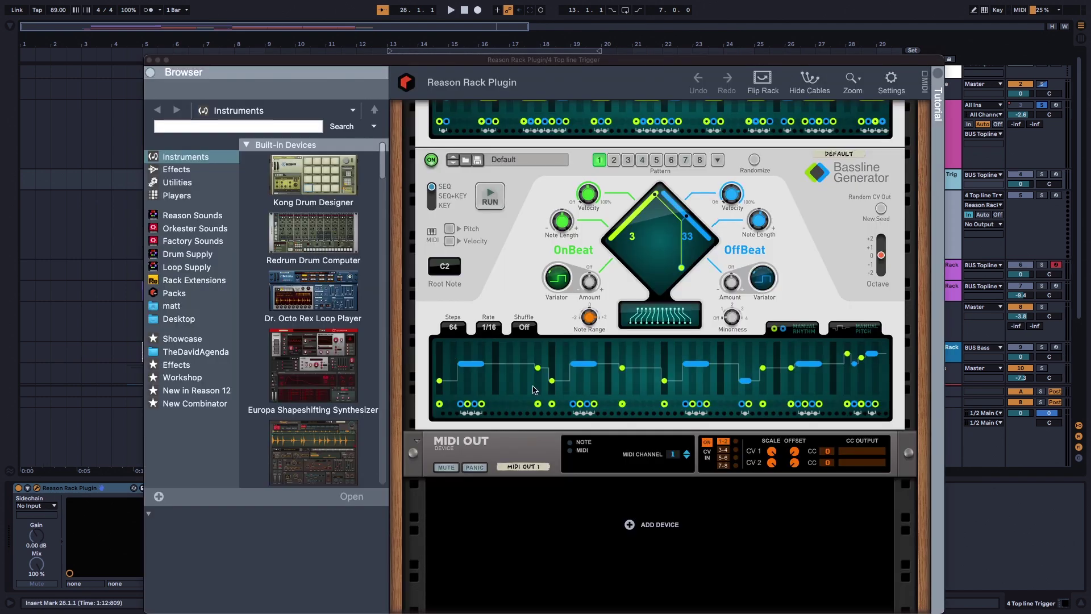
click(471, 442)
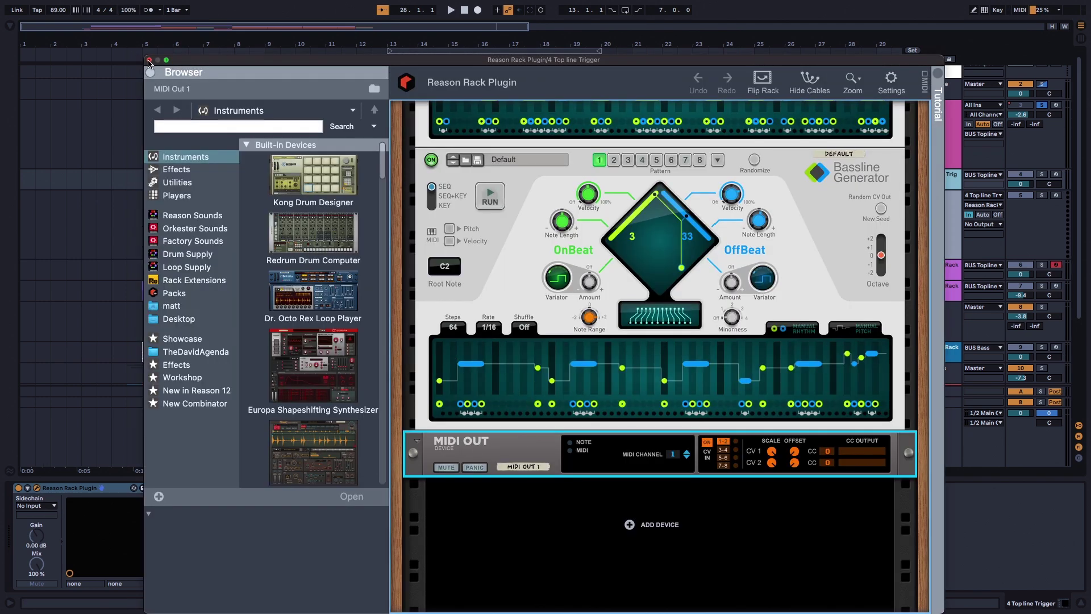
key(super+w)
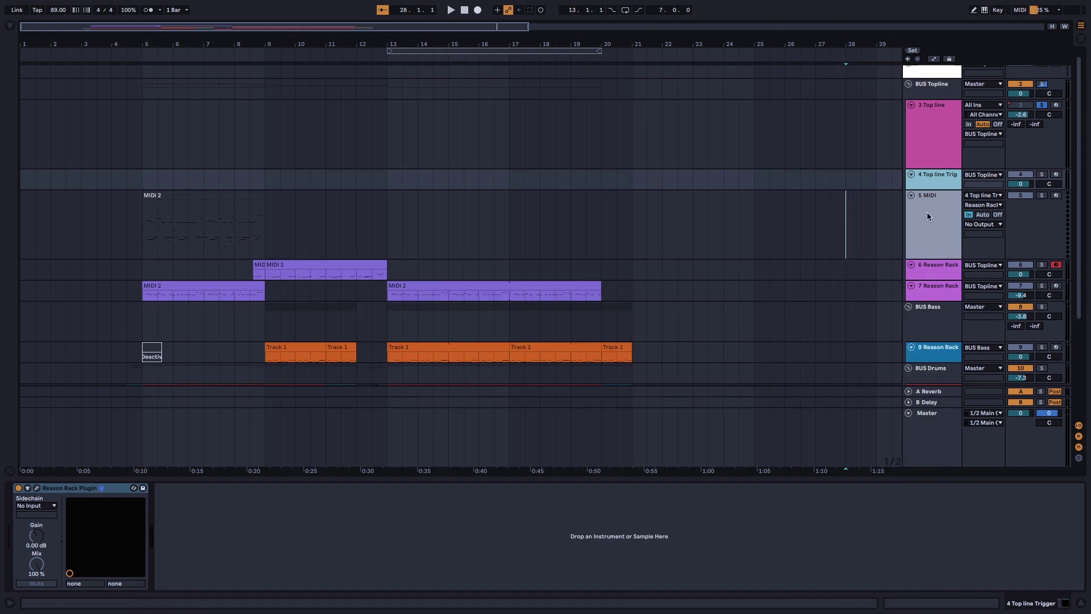
- Open the MIDI 2 clip on the MIDI track, enlarge its note editor to review the recorded notes, and return to the arrangement
double_click(191, 194)
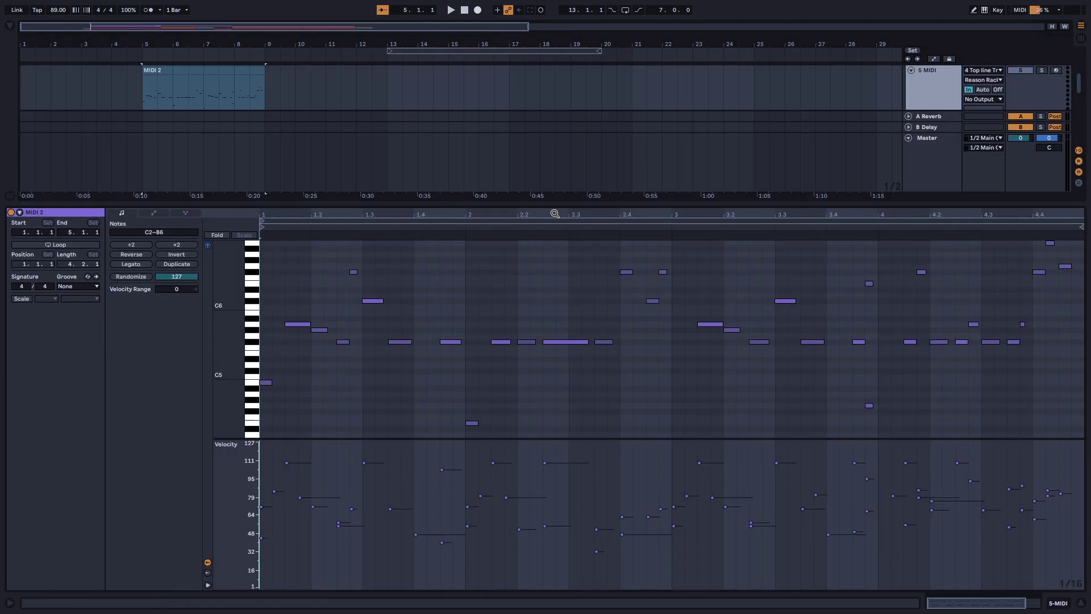
drag(556, 209, 560, 23)
scroll(513, 363, up, 1)
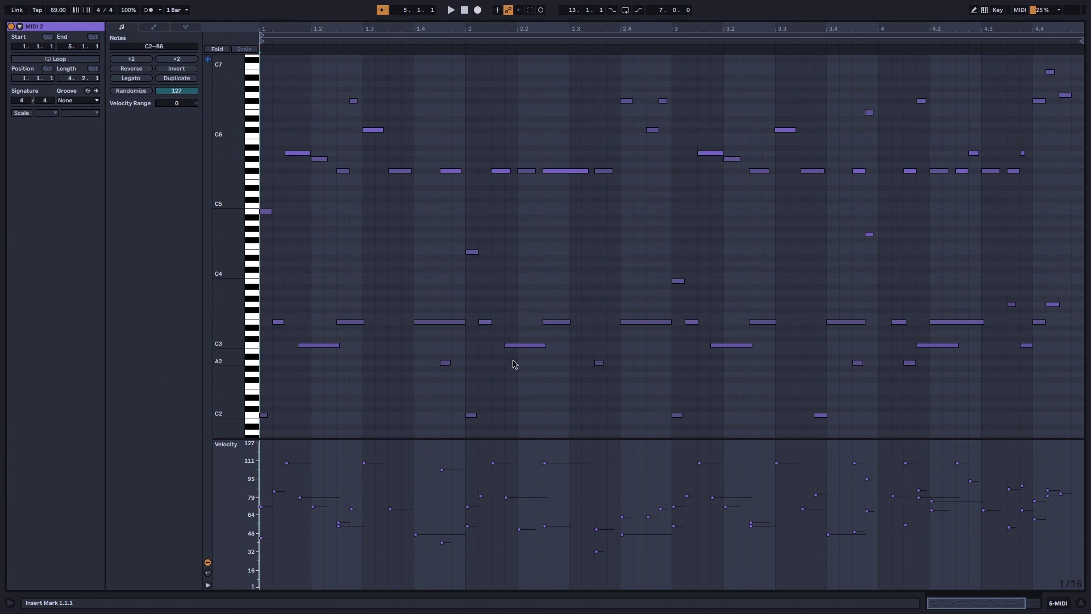
drag(566, 436, 556, 523)
scroll(596, 341, up, 3)
scroll(595, 330, down, 1)
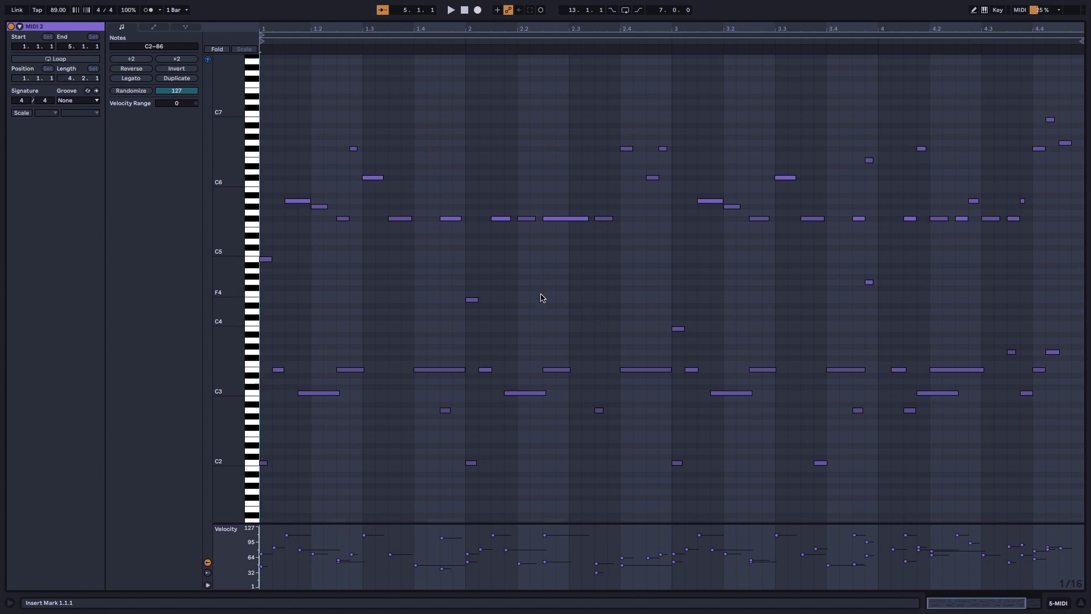
key(Tab)
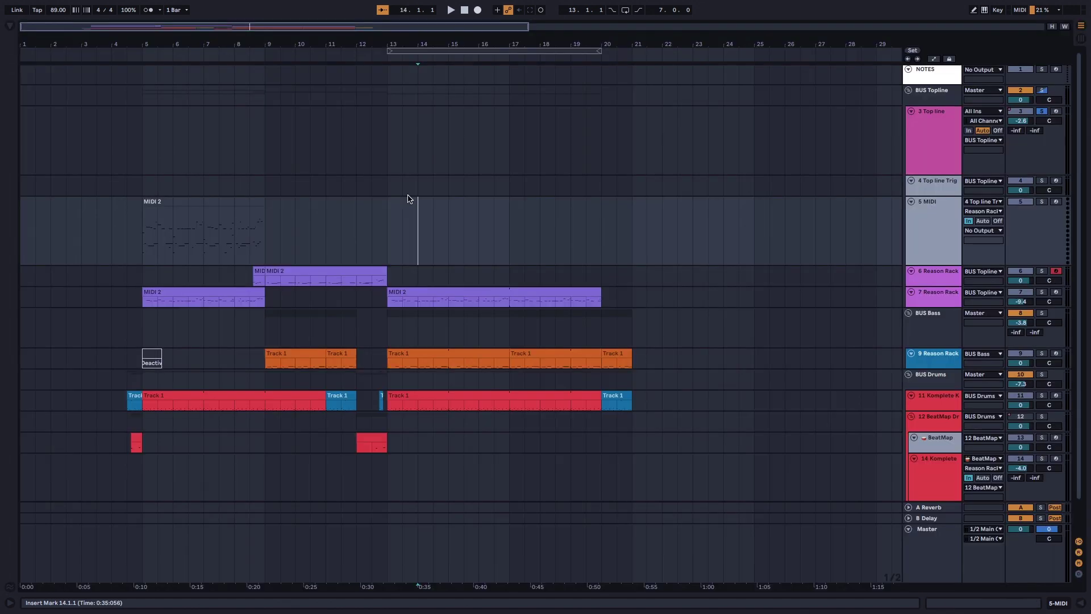
- Play the MIDI 2 clip on track 7 soloed from bar 5, after selecting the MIDI and Reason Rack tracks involved
click(238, 223)
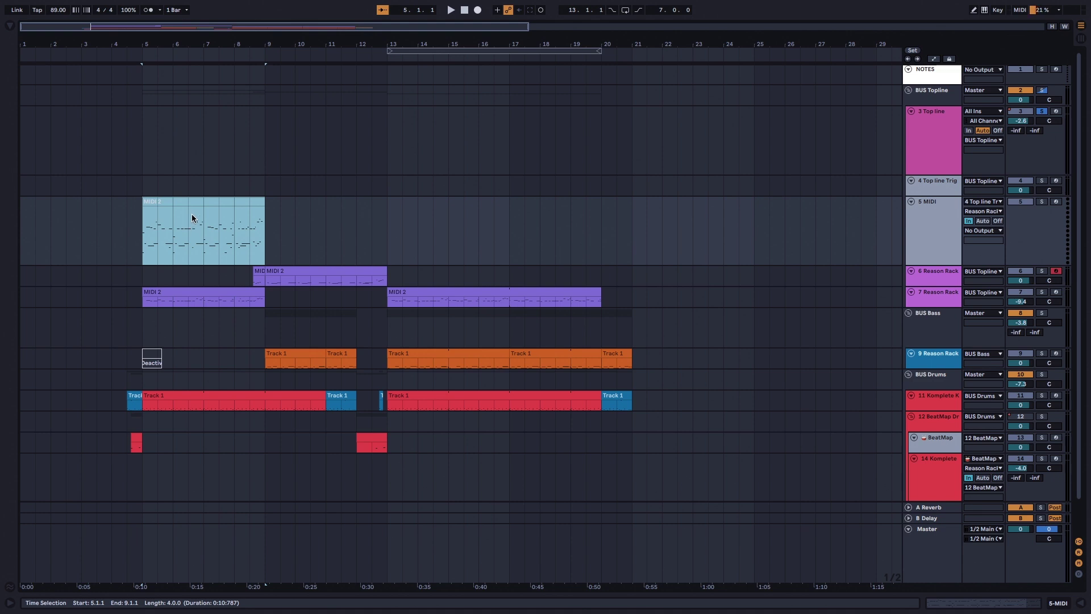
click(926, 277)
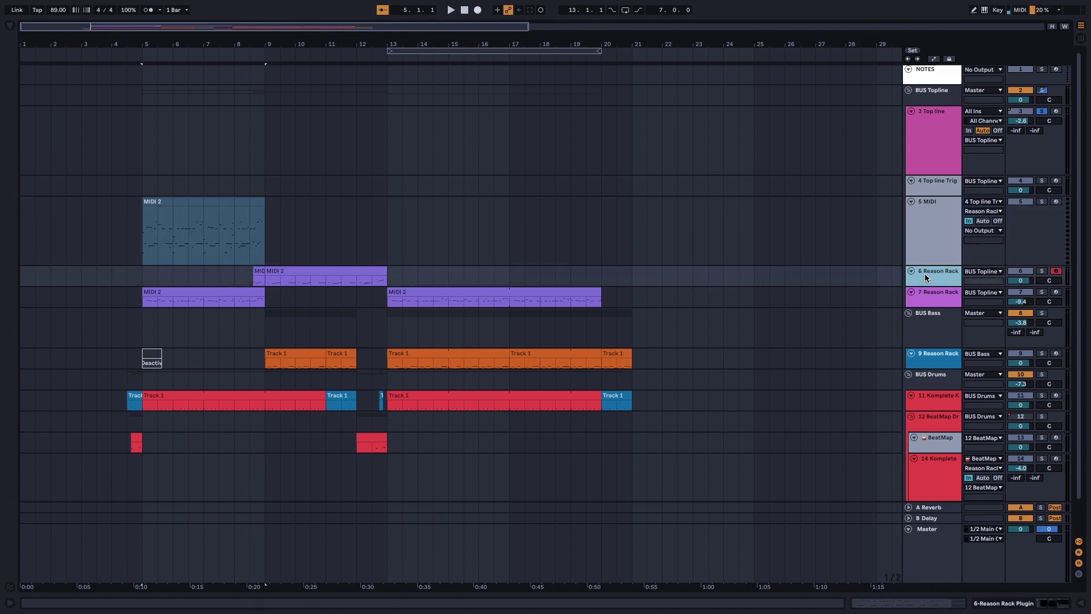
click(929, 300)
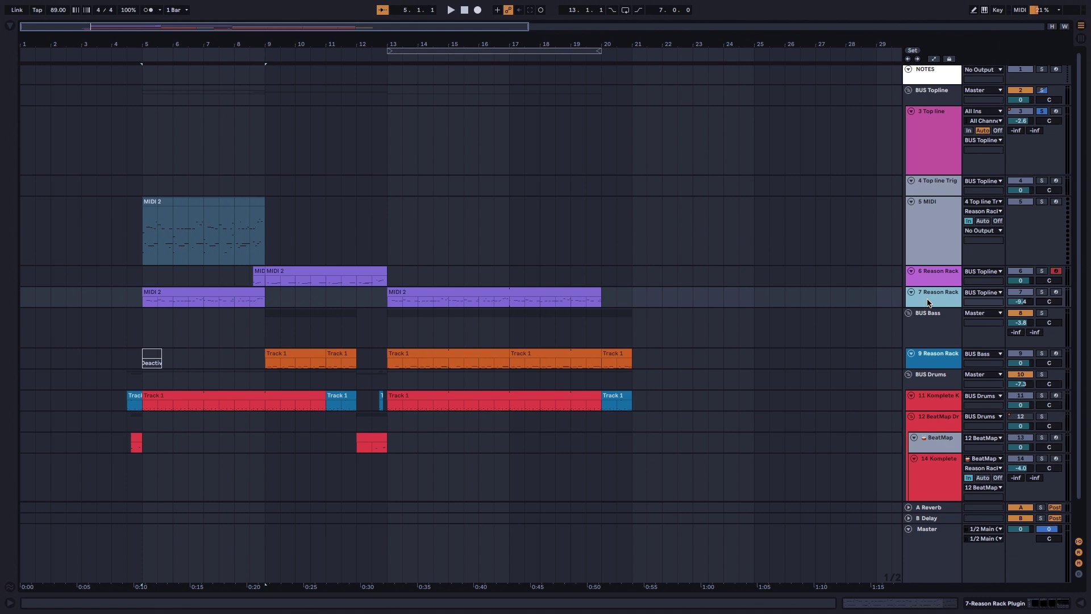
click(139, 304)
key(space)
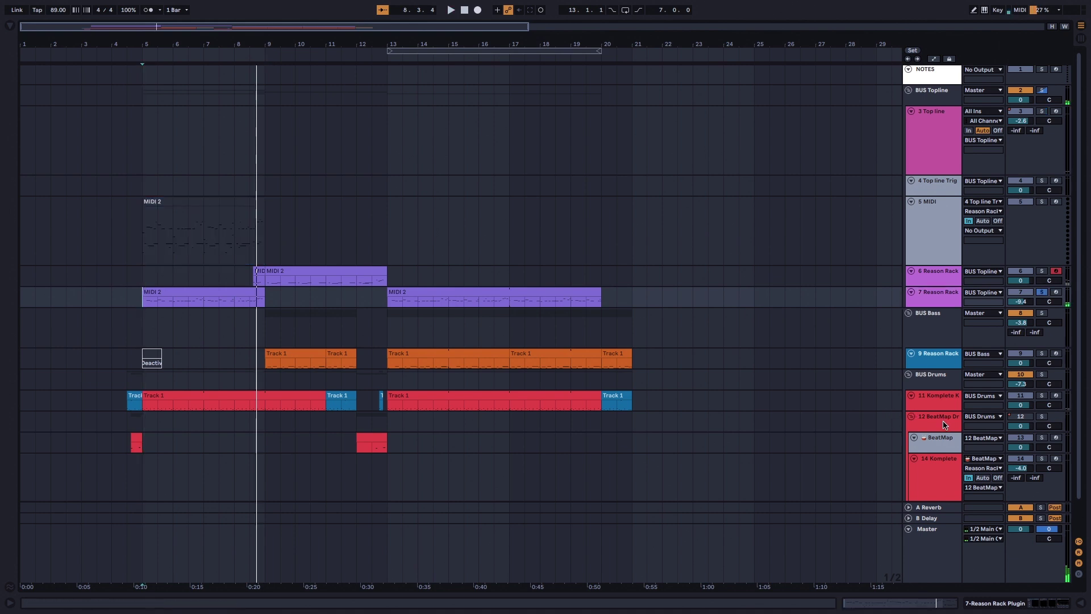
- Solo the MIDI track, review the notes of track 7's MIDI 2 clip in the enlarged note editor, and return to the arrangement
click(953, 421)
key(s)
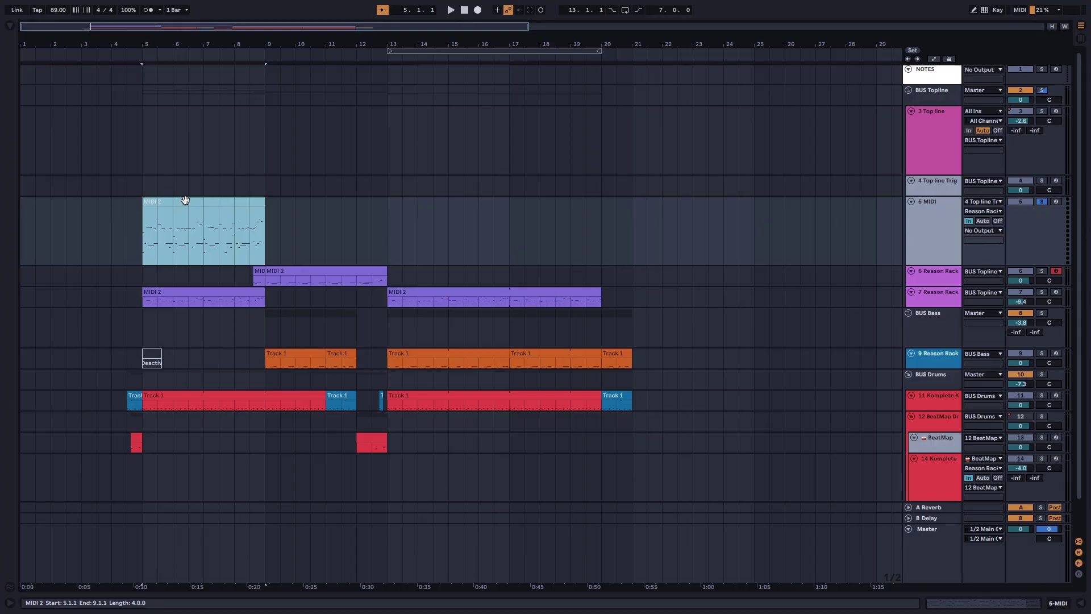
drag(186, 199, 97, 312)
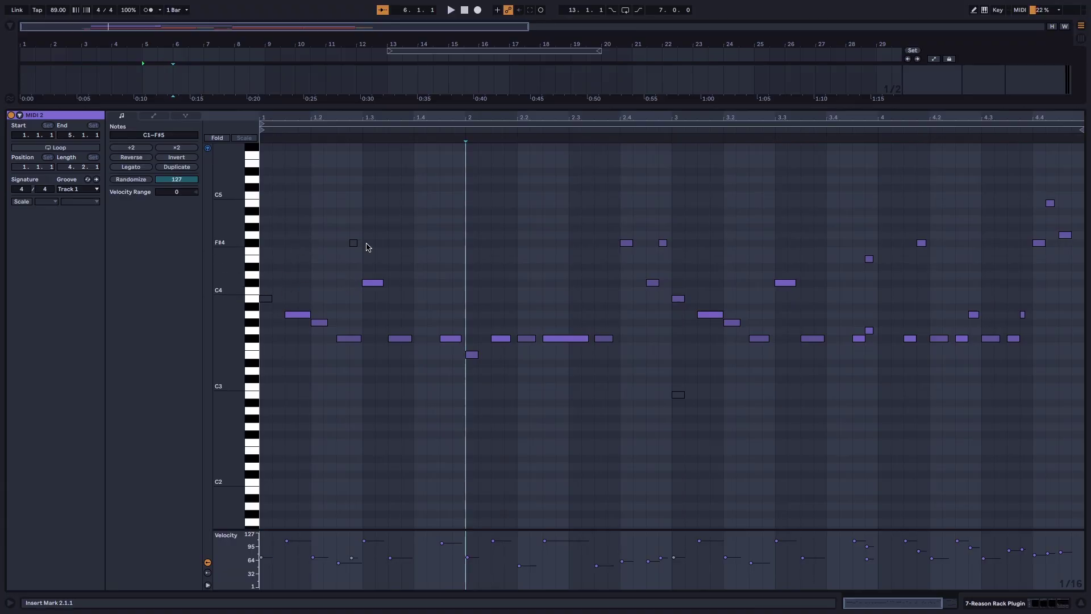
drag(664, 108, 570, 588)
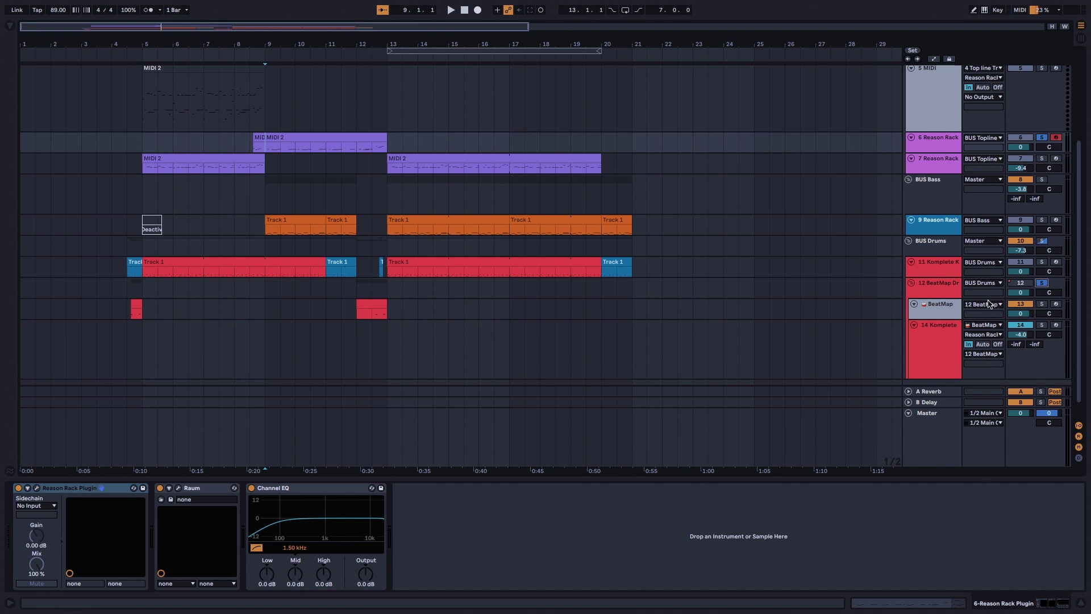
- Play the soloed track 6 with the drums from bar 9, and play the whole top line from bar 5
scroll(773, 303, up, 1)
key(space)
scroll(741, 301, up, 2)
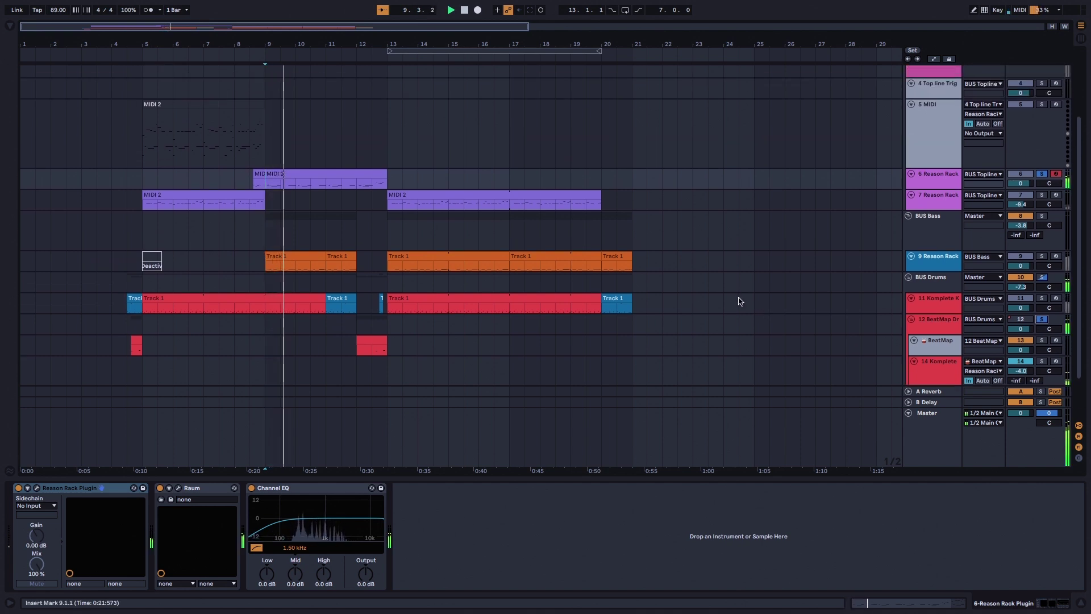
scroll(738, 301, up, 1)
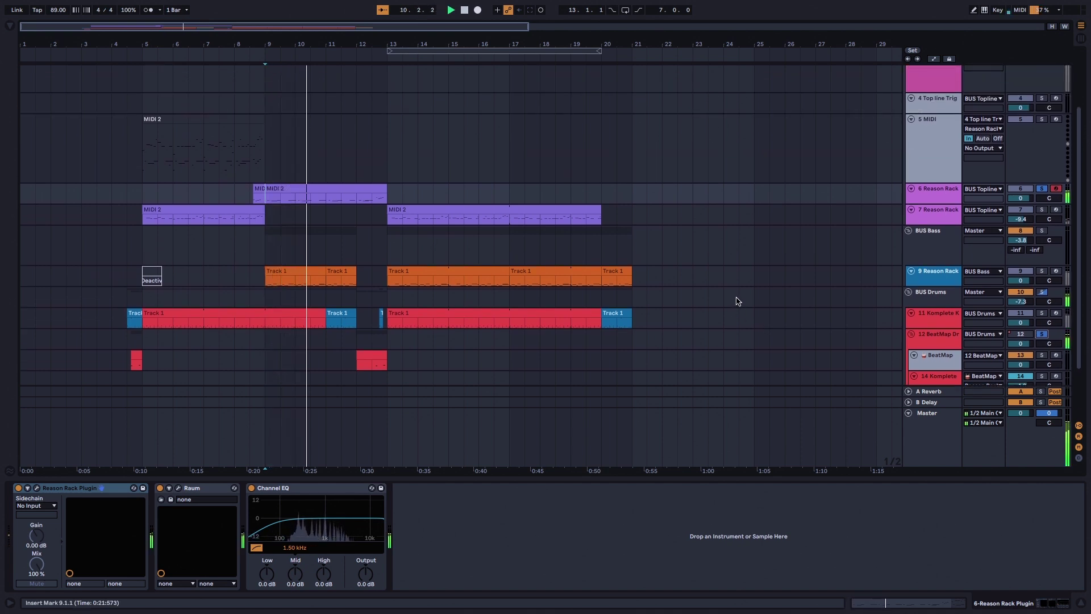
scroll(737, 301, up, 1)
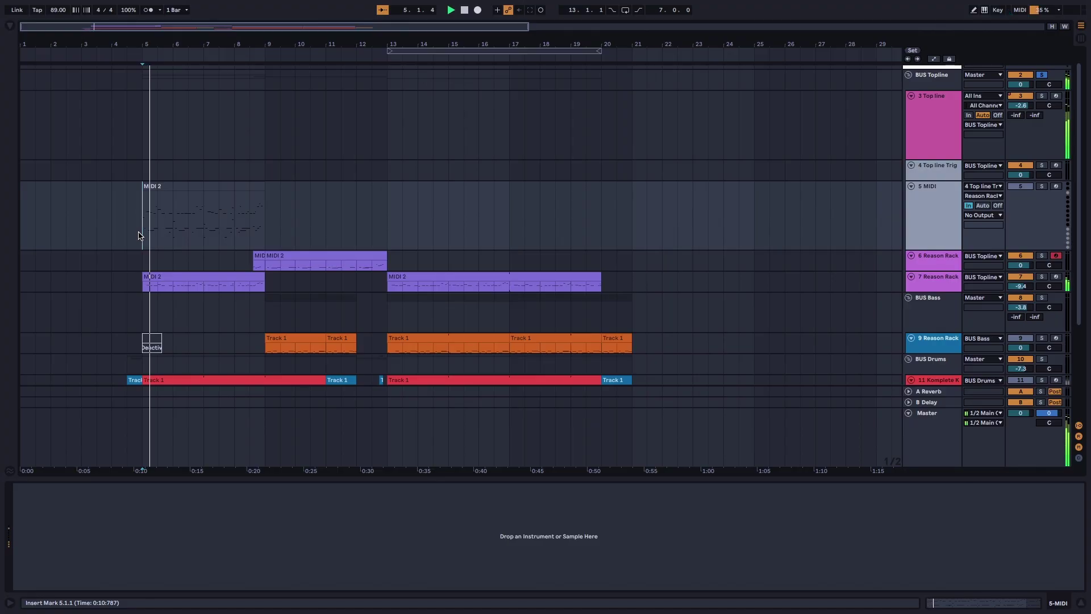
click(448, 223)
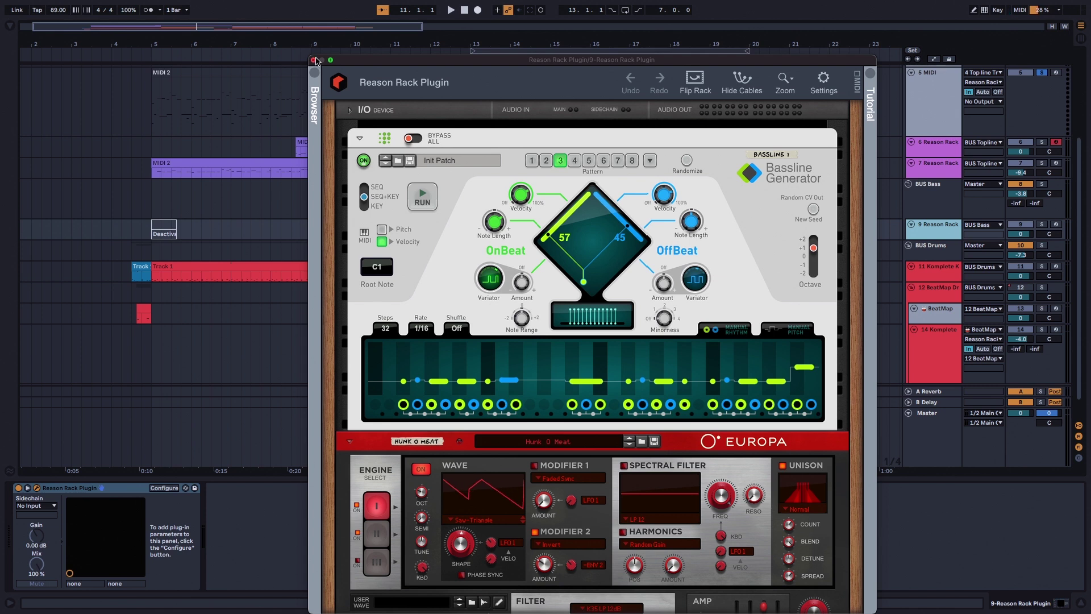
- Place a groove from Modern Drummer's 10 Urban 89BPM folder on track 14 at about bar 5.3
click(429, 203)
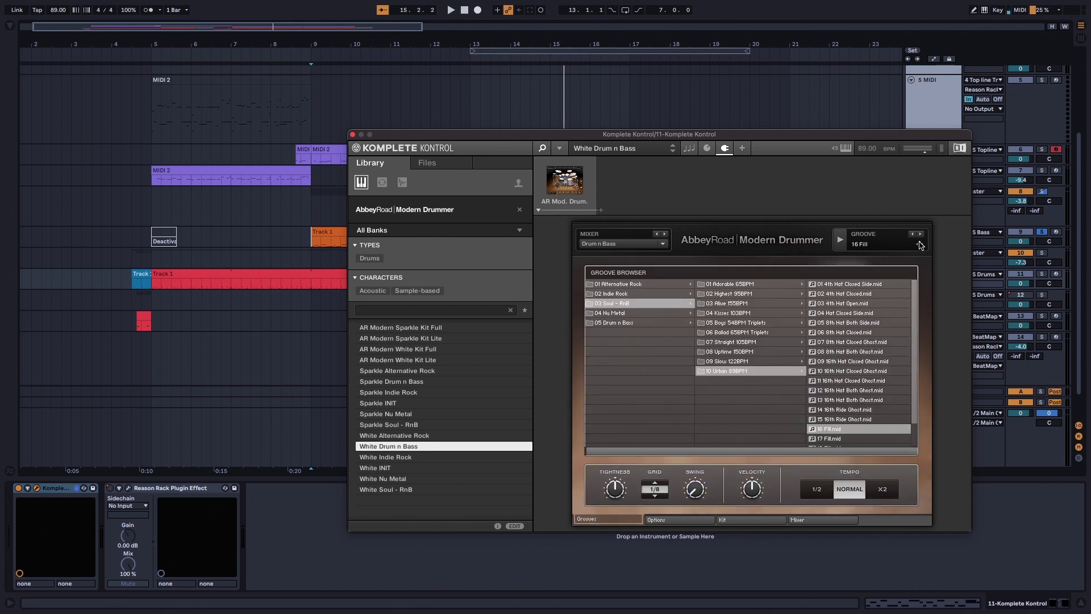
drag(827, 415, 169, 366)
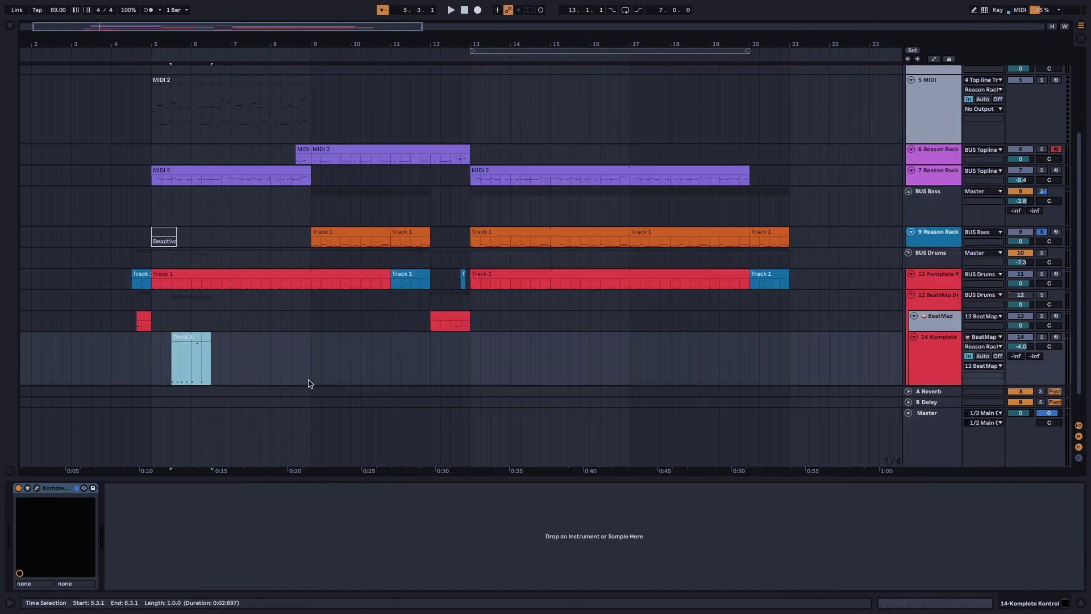
click(200, 370)
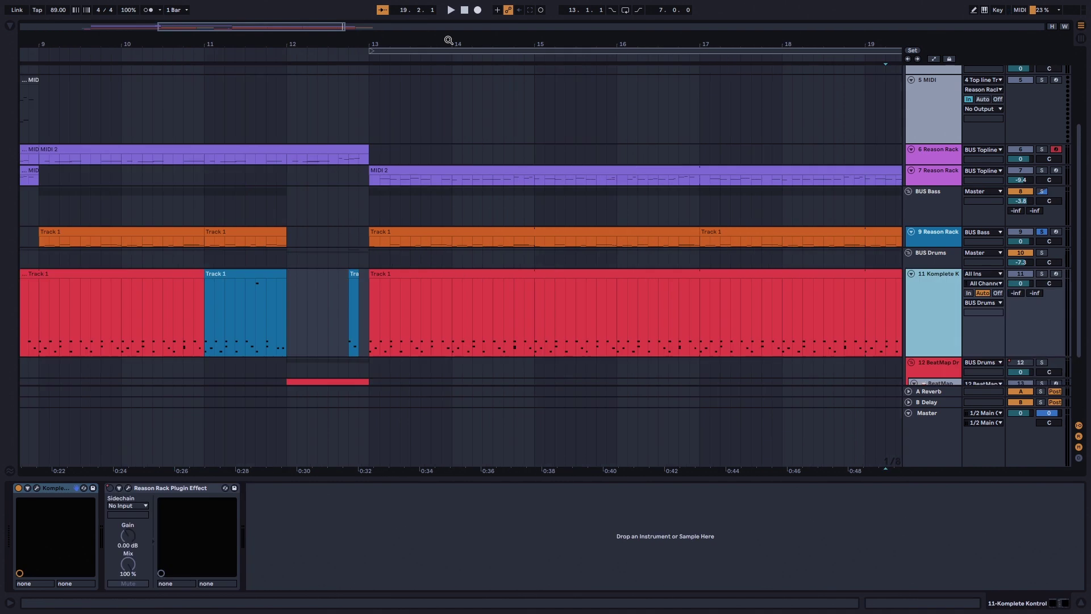
- Copy the first bar of track 11's drum clip at bar 13 onto track 9 at bar 13
click(431, 279)
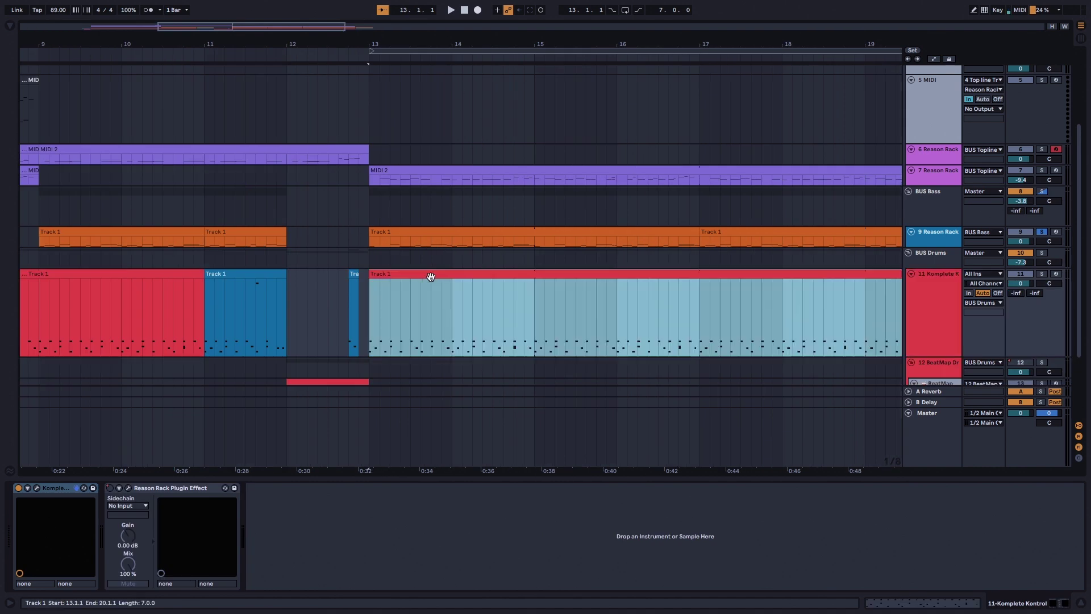
drag(452, 313, 369, 328)
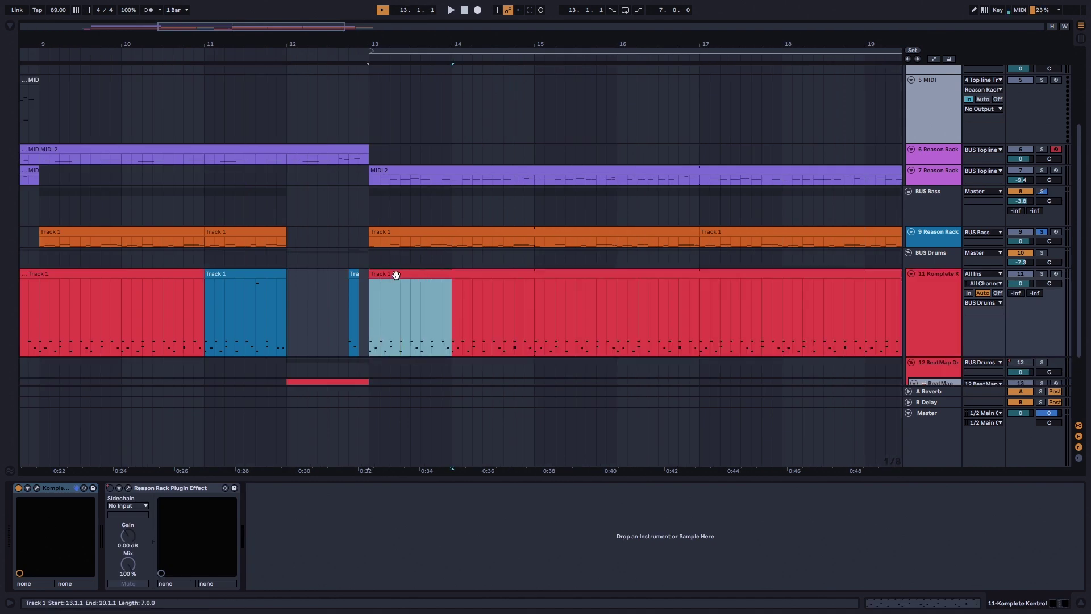
drag(397, 274, 397, 235)
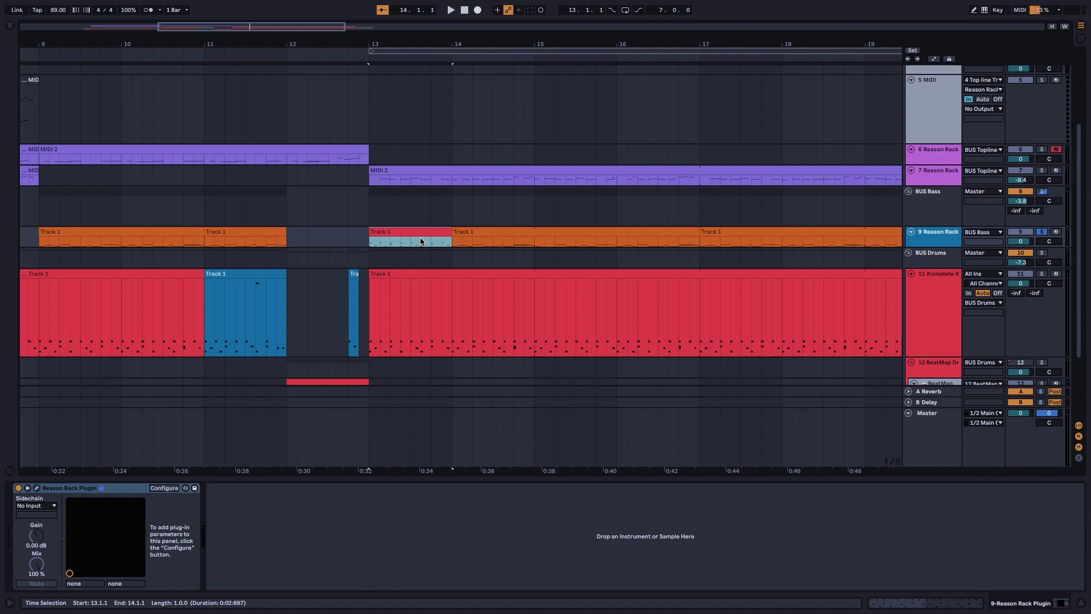
- Open the copied drum clip in an enlarged note editor and delete its topmost row of notes and both D#1 notes
double_click(421, 236)
drag(511, 478, 509, 201)
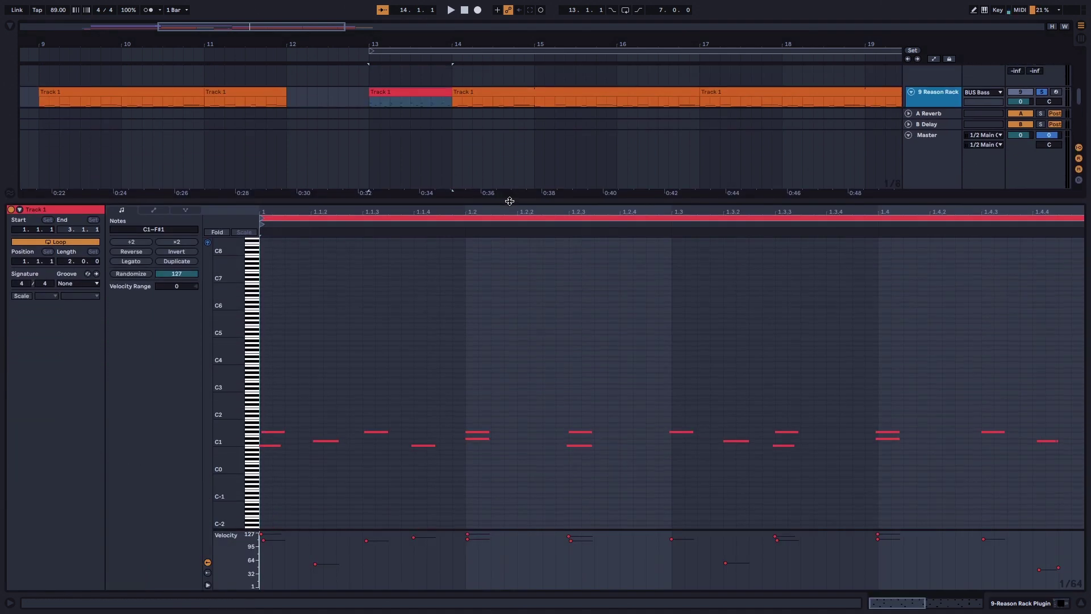
drag(232, 417, 233, 386)
drag(263, 293, 1065, 343)
key(Delete)
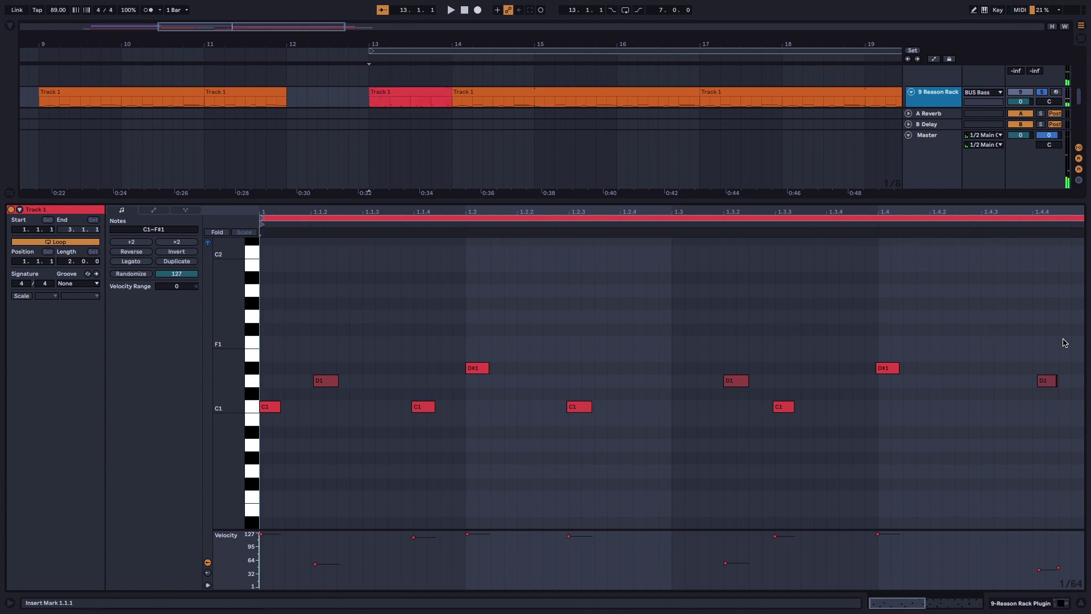
click(478, 369)
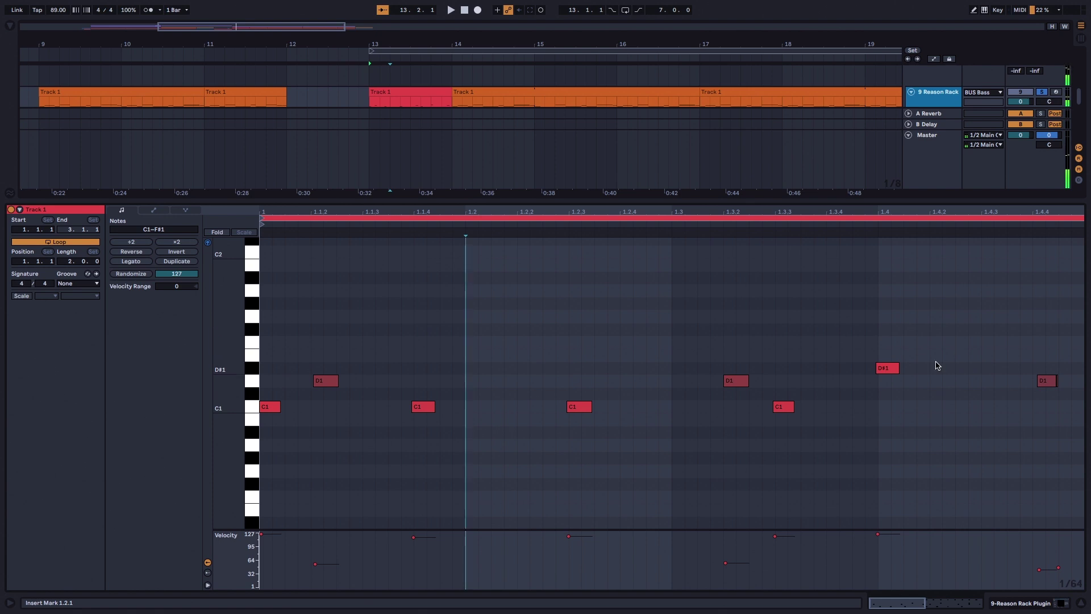
click(897, 370)
key(Delete)
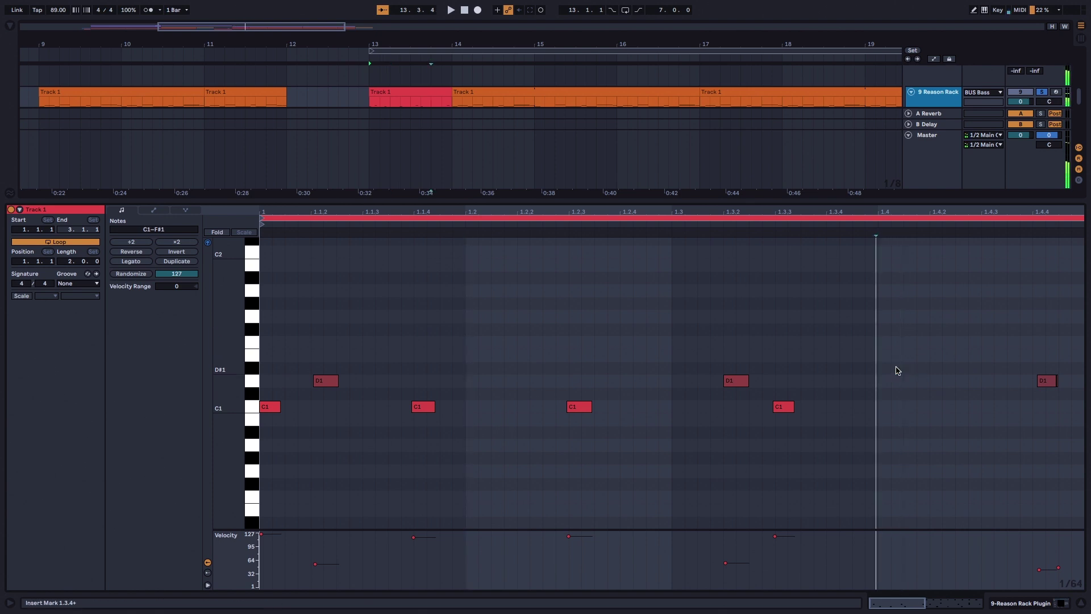
- Apply Legato to all the remaining notes in the copied clip
click(331, 353)
key(ctrl+a)
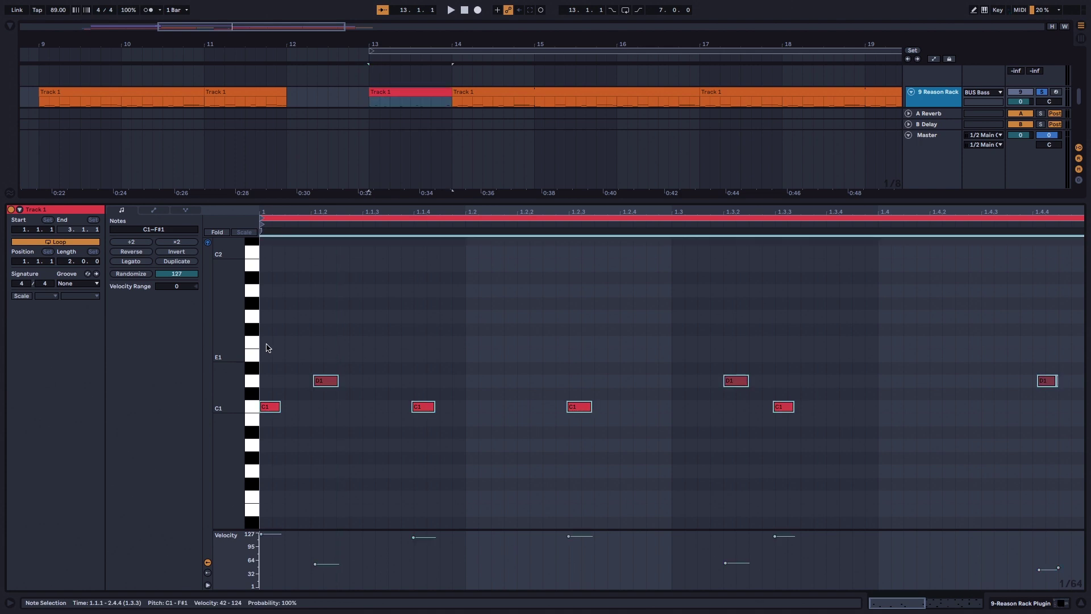
click(145, 262)
- Open track 9's Reason Rack, move its window aside, and open the bass clip at bar 13 for comparison
click(415, 310)
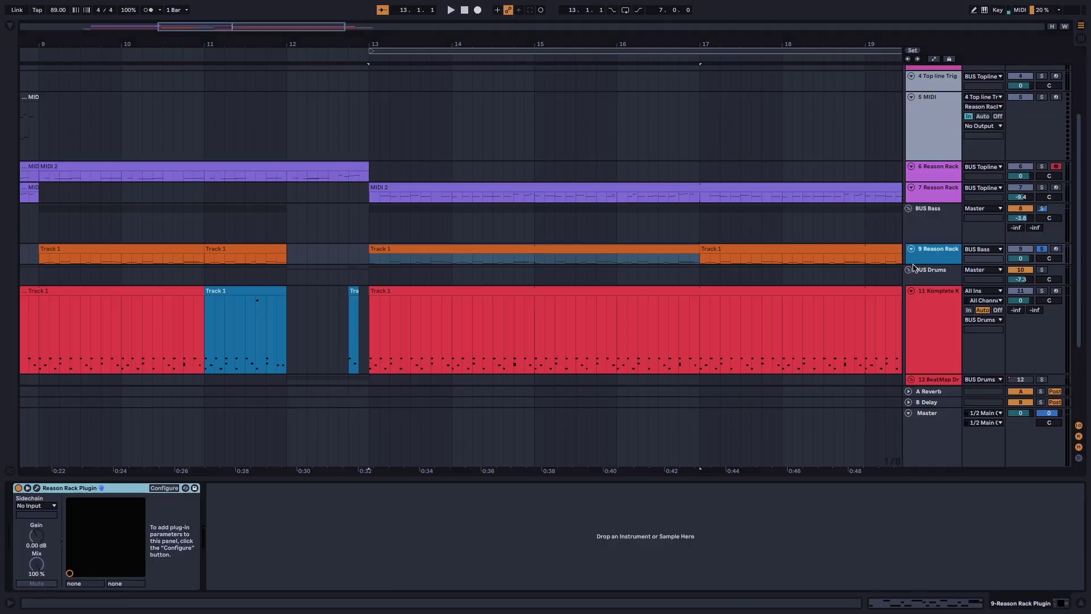
click(36, 489)
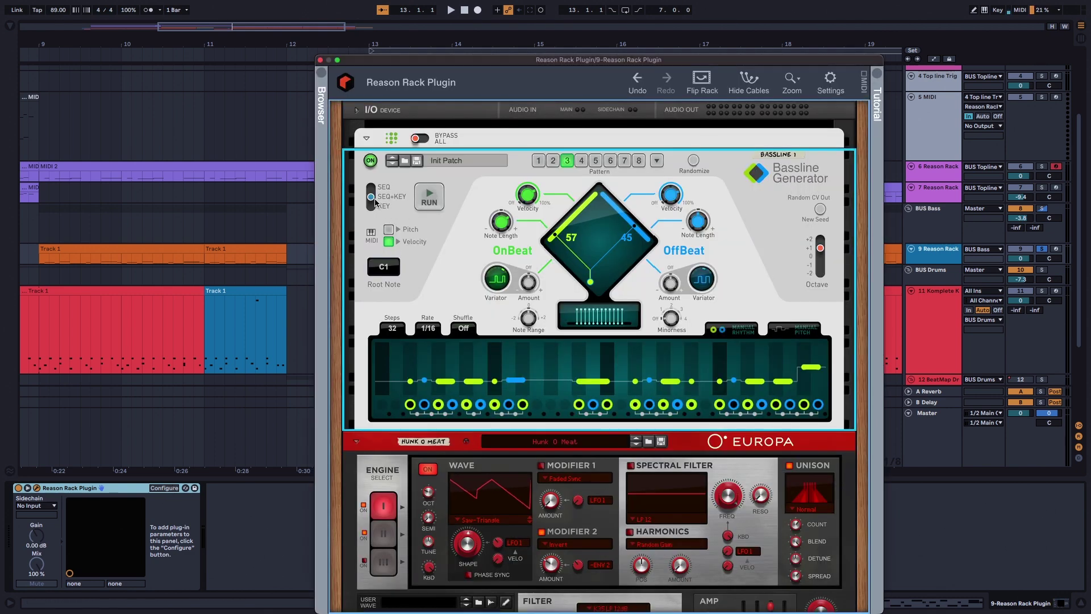
drag(434, 72, 647, 17)
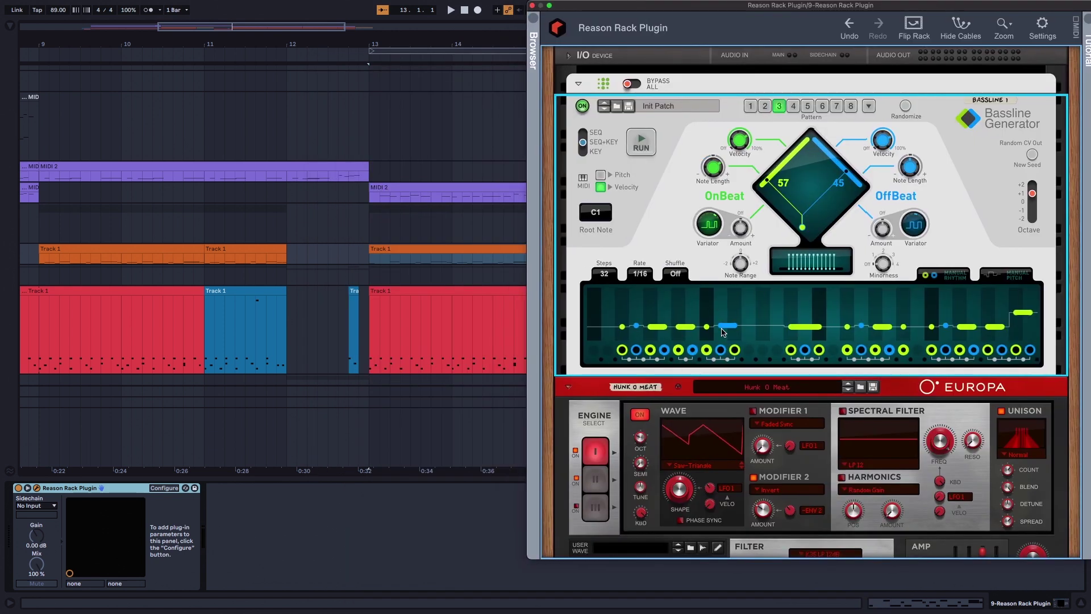
click(426, 257)
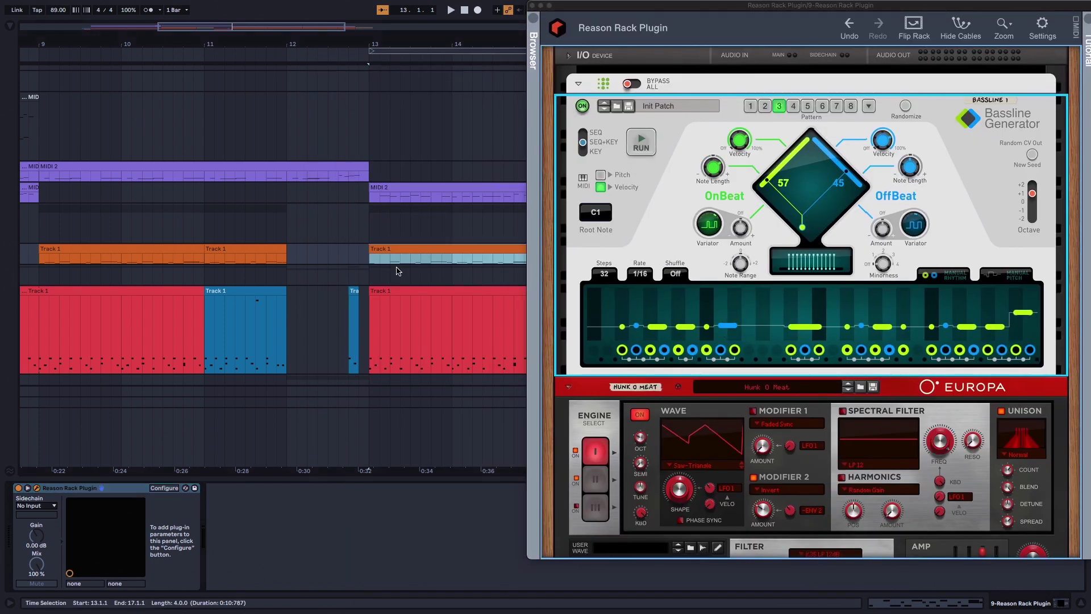
double_click(465, 266)
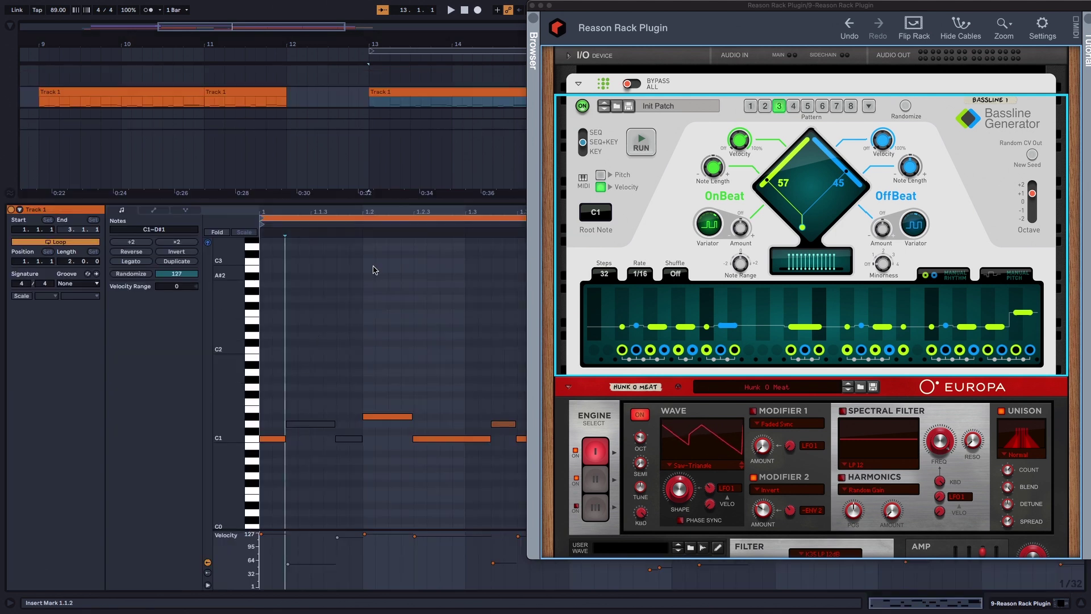
- Play from bar 13 to compare the bass clip's notes with the Bassline Generator pattern, selecting the D1 and C1 notes before beat 2
key(space)
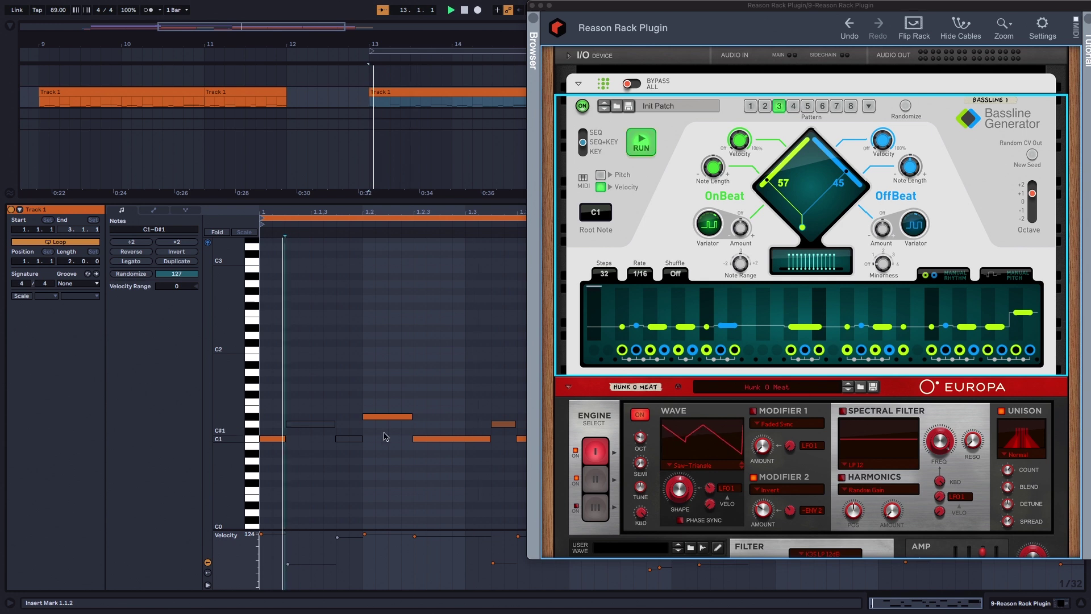
key(space)
drag(299, 339, 355, 473)
key(space)
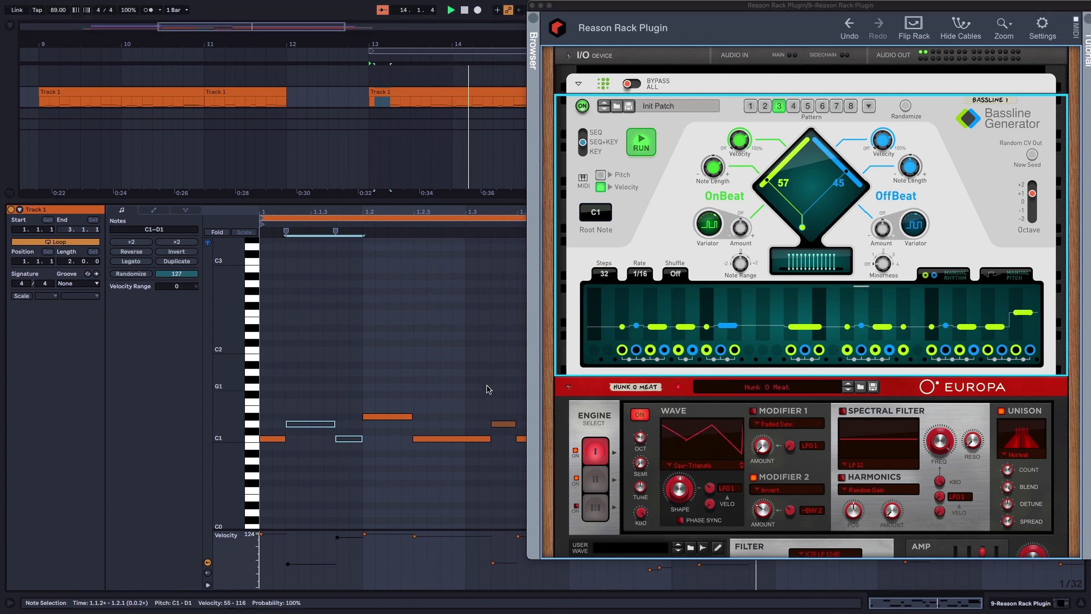
- Close the Reason Rack window and note editor, and play track 11's drums soloed together with the bass from bar 13
click(533, 5)
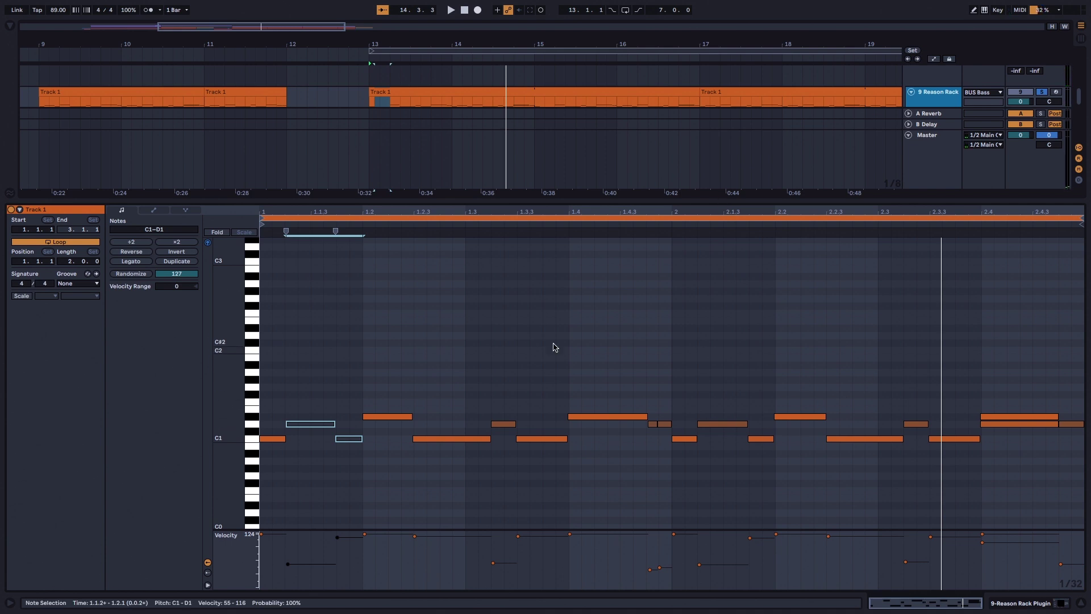
click(623, 200)
drag(623, 200, 739, 398)
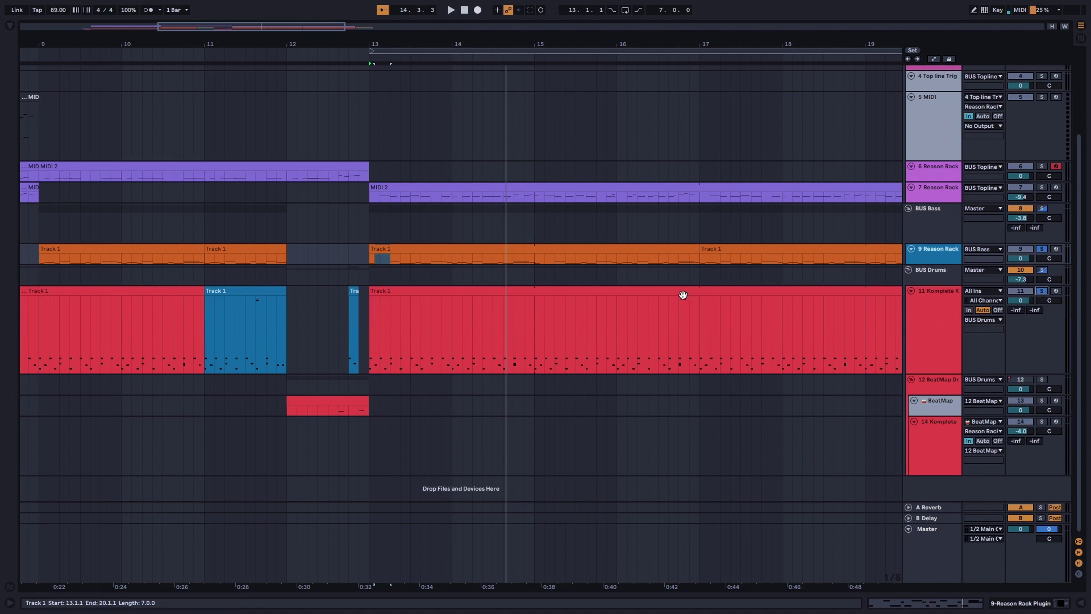
key(space)
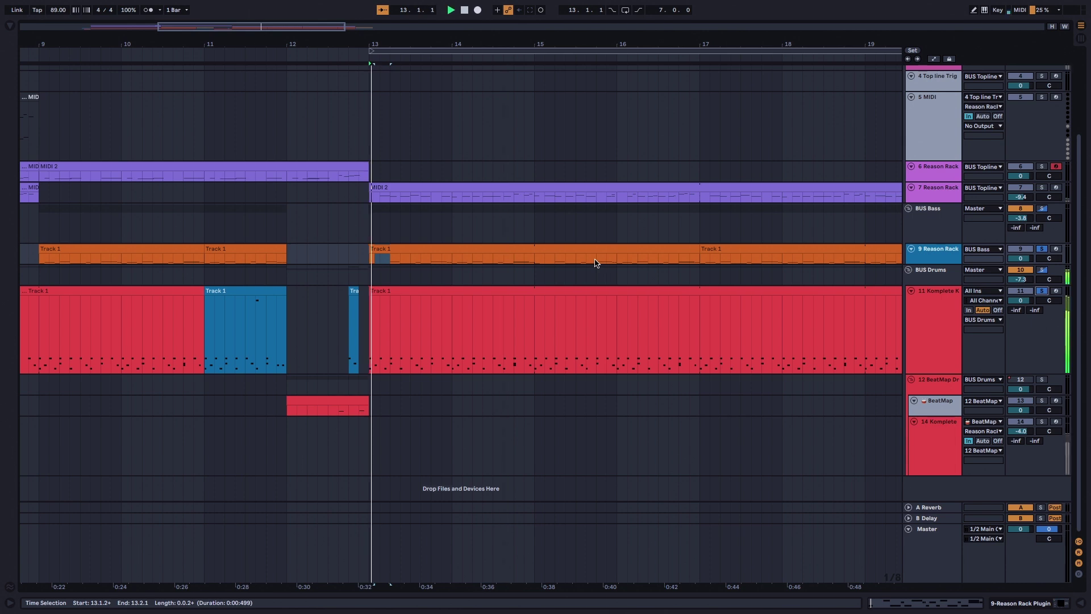
- Open track 9's bass clip at bar 13 during playback and follow the bass and drum clips in the arrangement
double_click(500, 246)
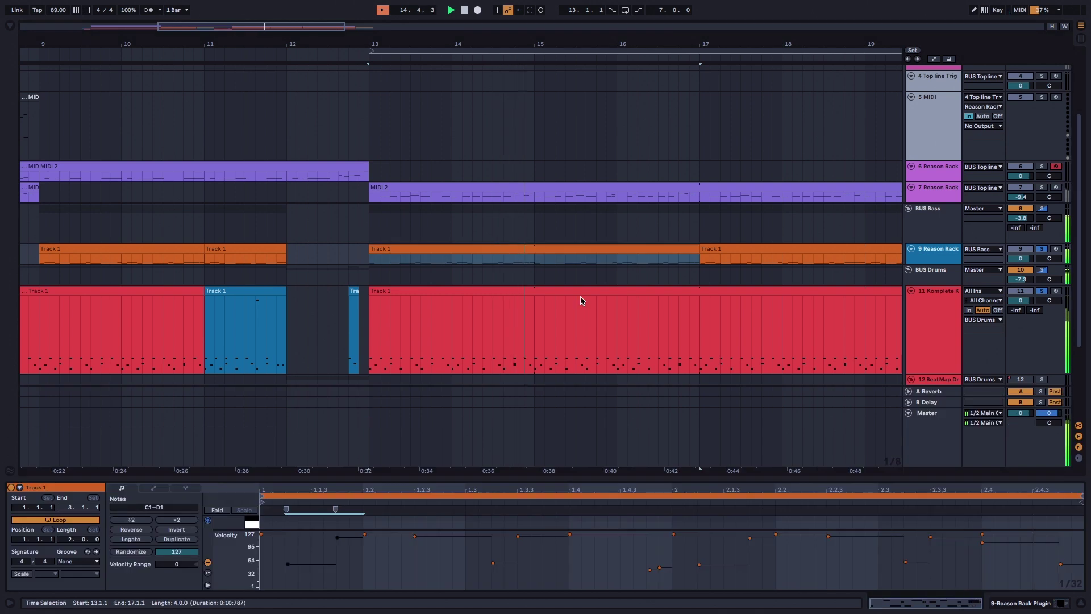
click(606, 245)
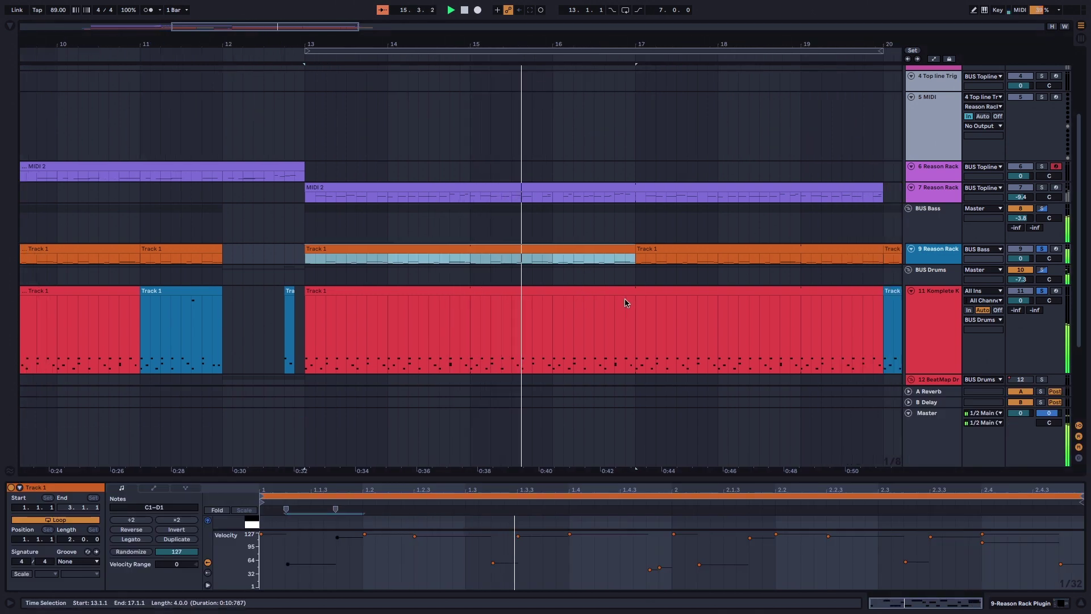
click(611, 275)
scroll(514, 361, left, 6)
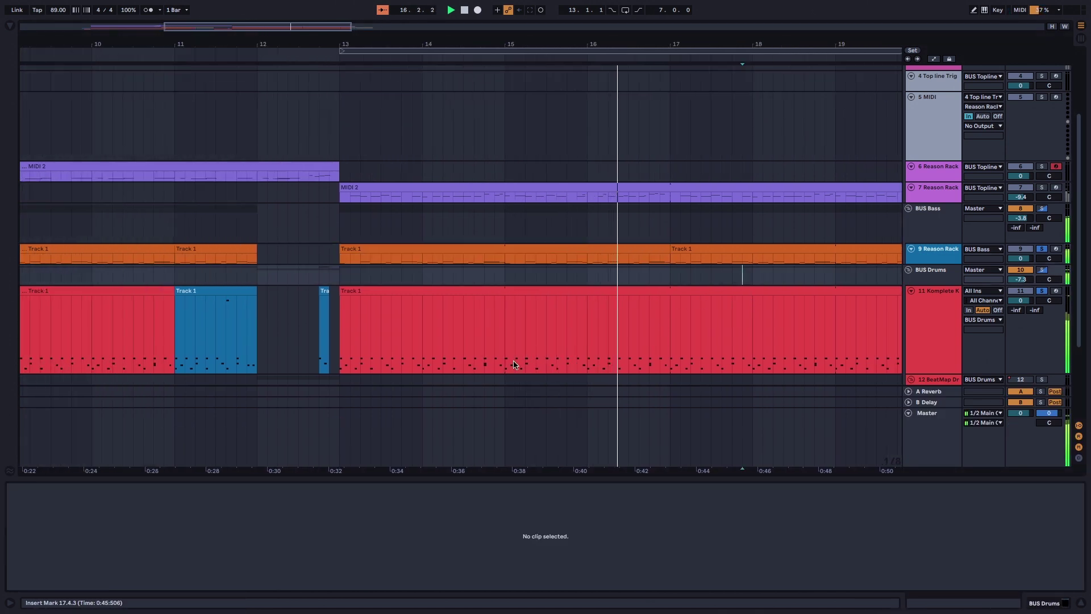